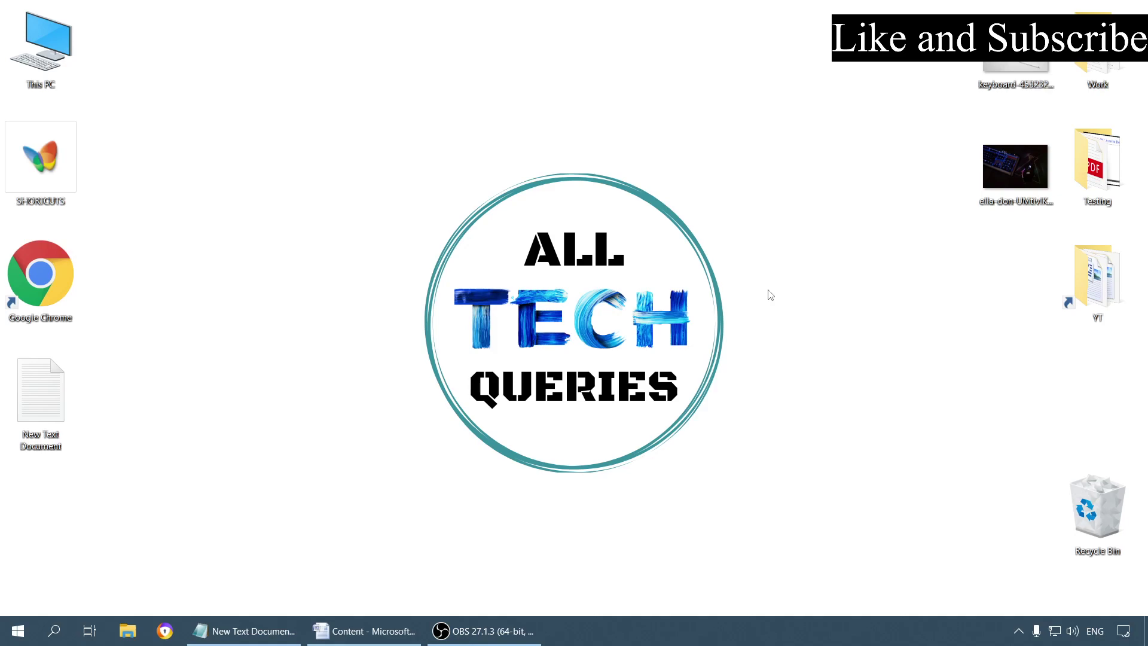
Step: Bring back the Notepad notes, clear their text selection, then put them away to show the desktop
left_click(287, 628)
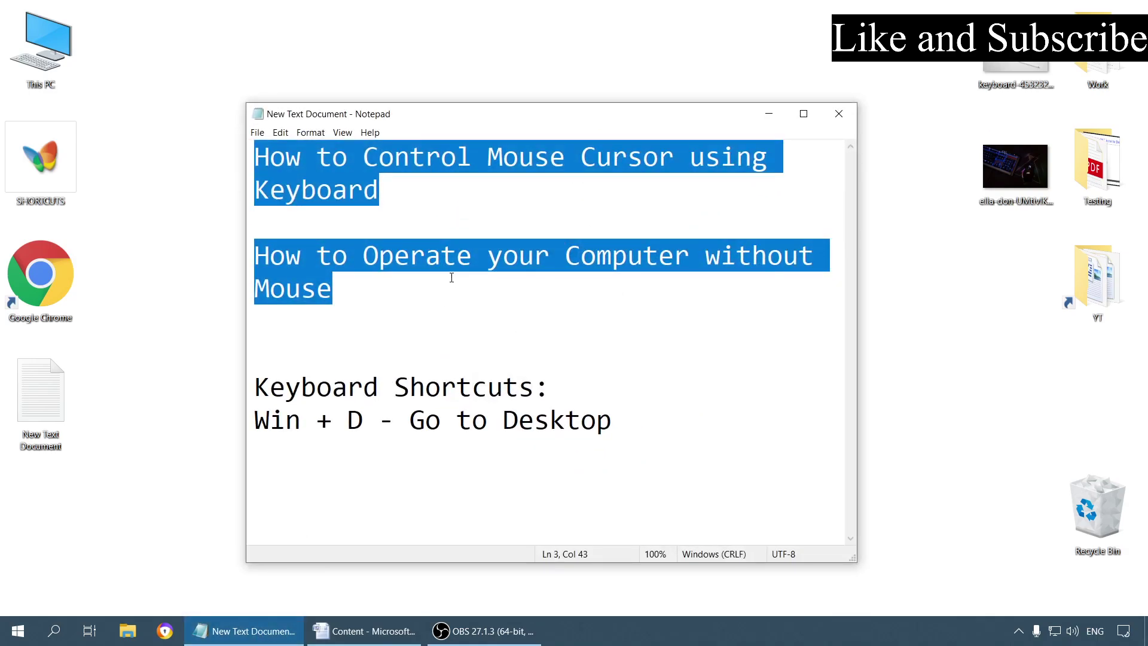
left_click(414, 222)
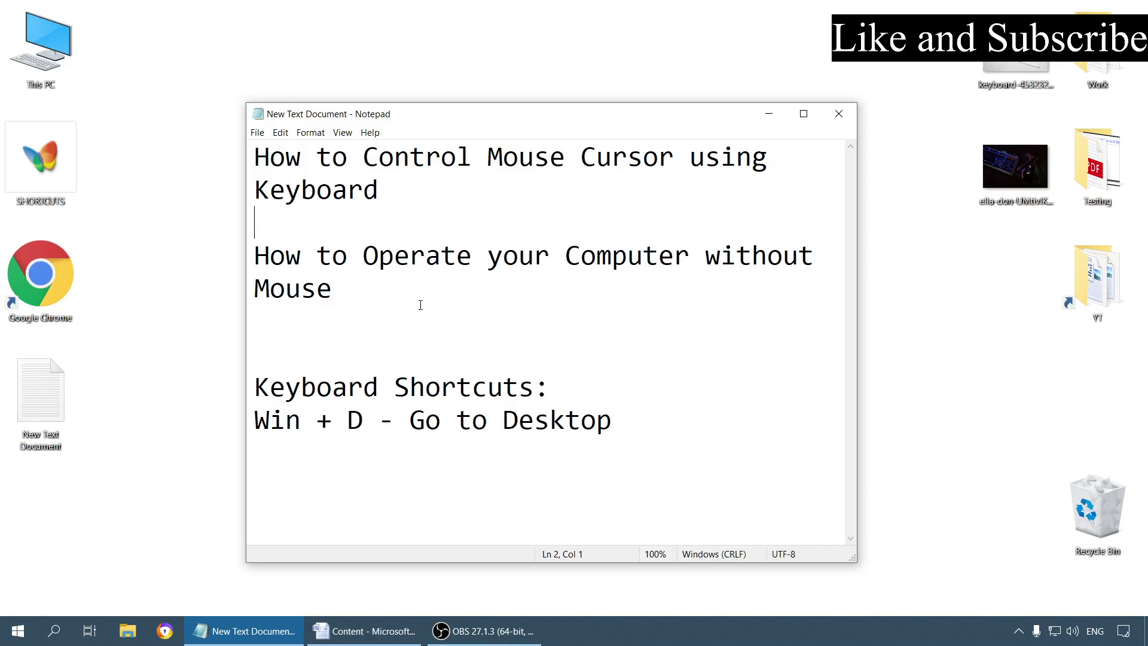
left_click(770, 115)
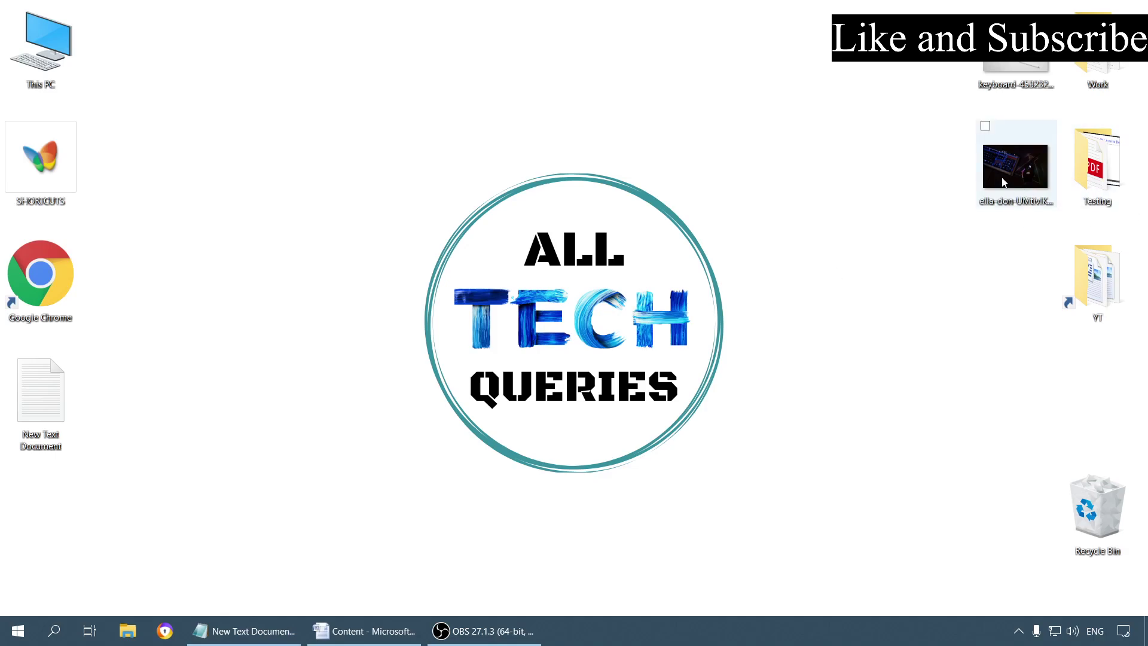
Step: Open and close the ella-don photo, then the keyboard photo, in the image viewer
double_click(1004, 182)
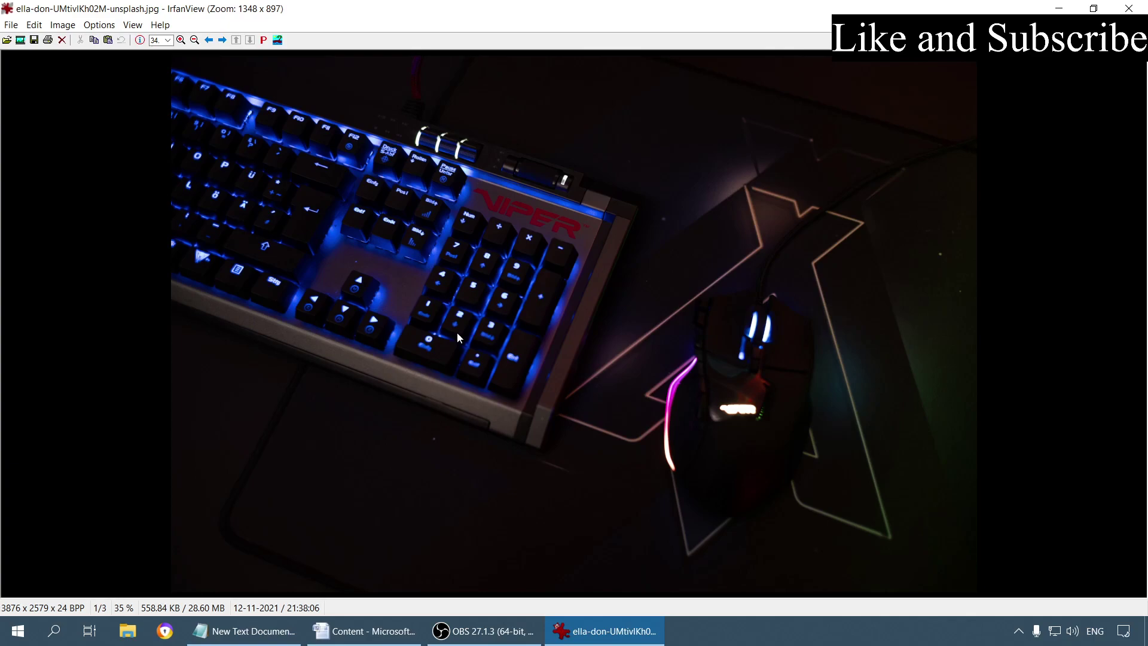
left_click(1128, 8)
double_click(1017, 78)
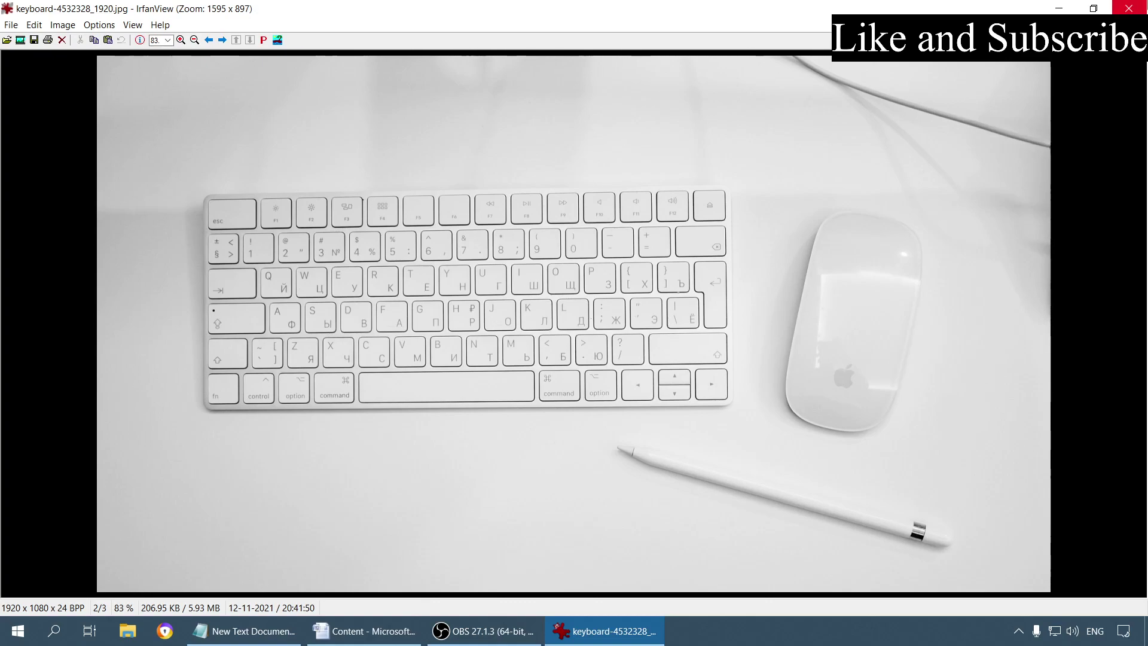
left_click(1129, 9)
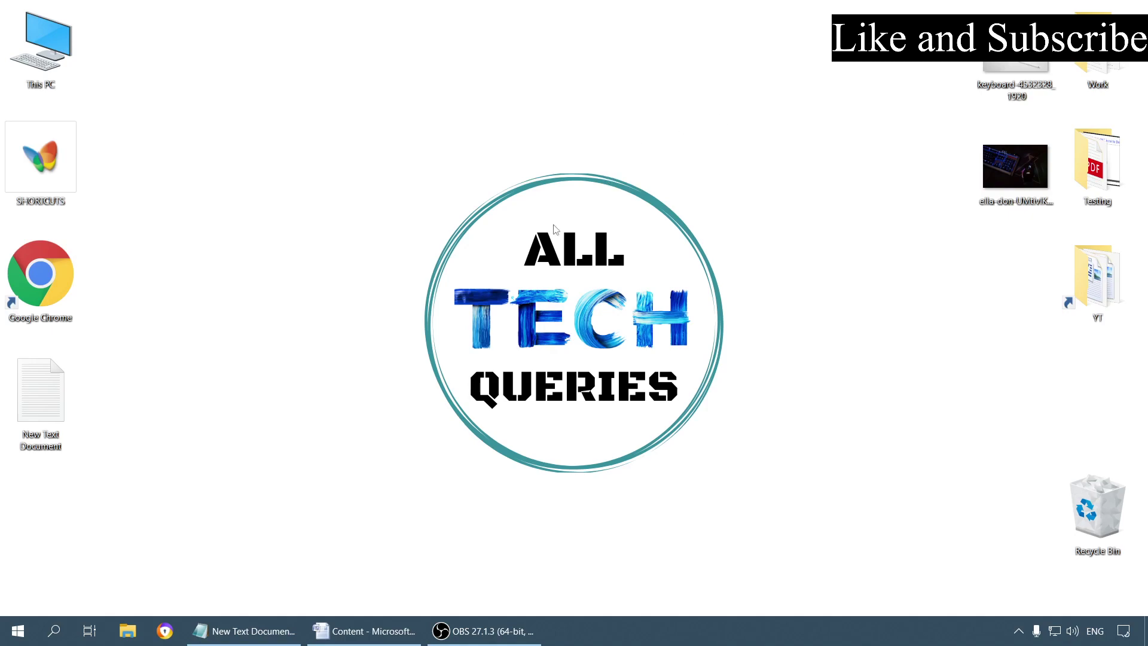
Step: Bring the notes forward, hide all windows with Win+D, and open the Start menu
left_click(259, 624)
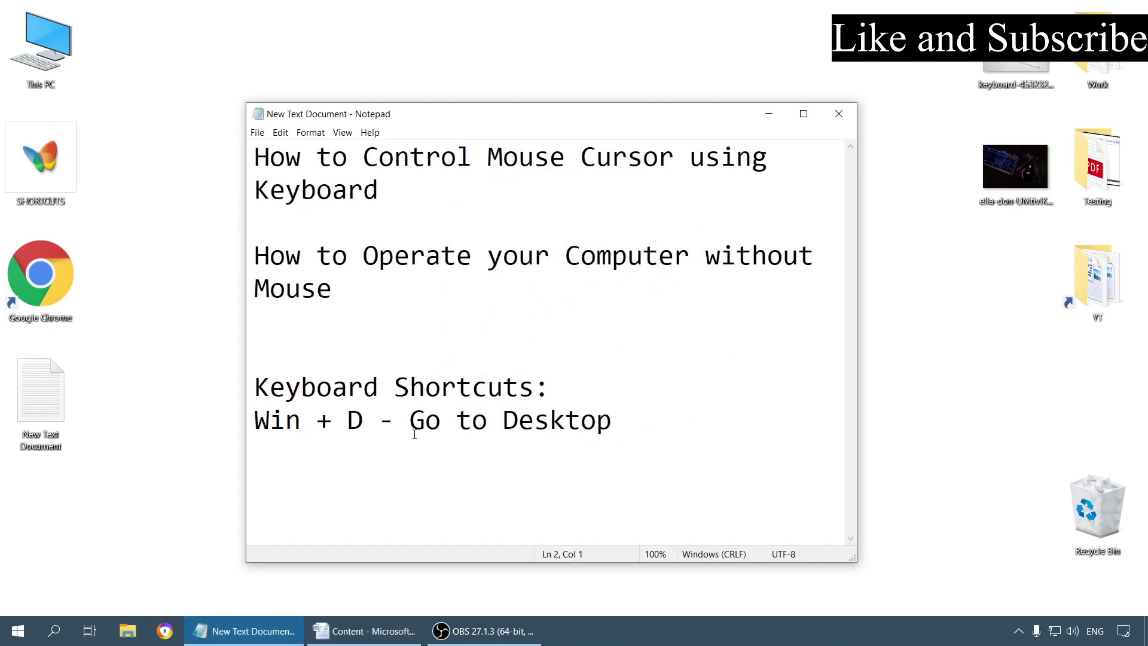
key("super+d")
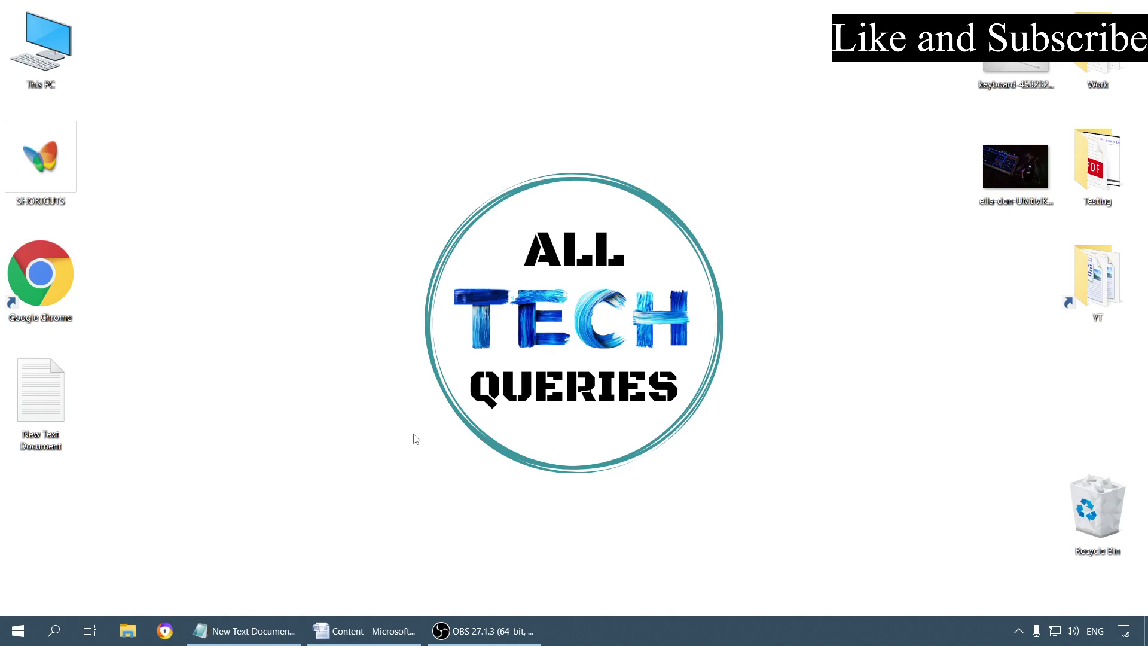
key("super")
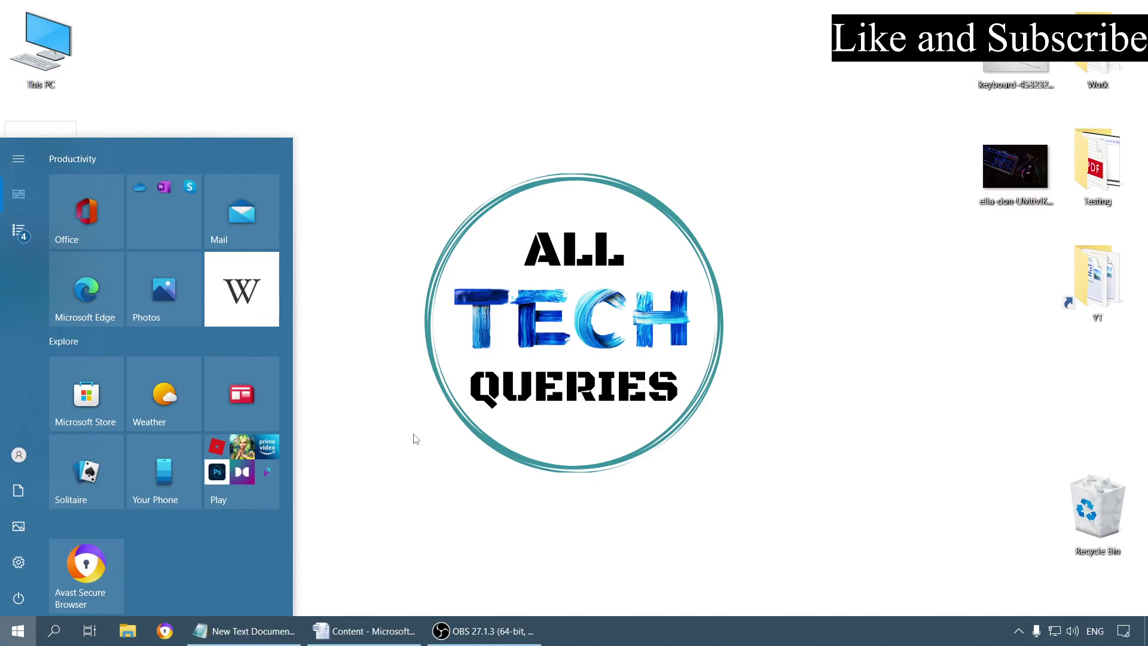
Step: Arrow through the Start menu tiles to the Settings gear and launch Windows Settings
key("Tab")
key("Down")
key("Down")
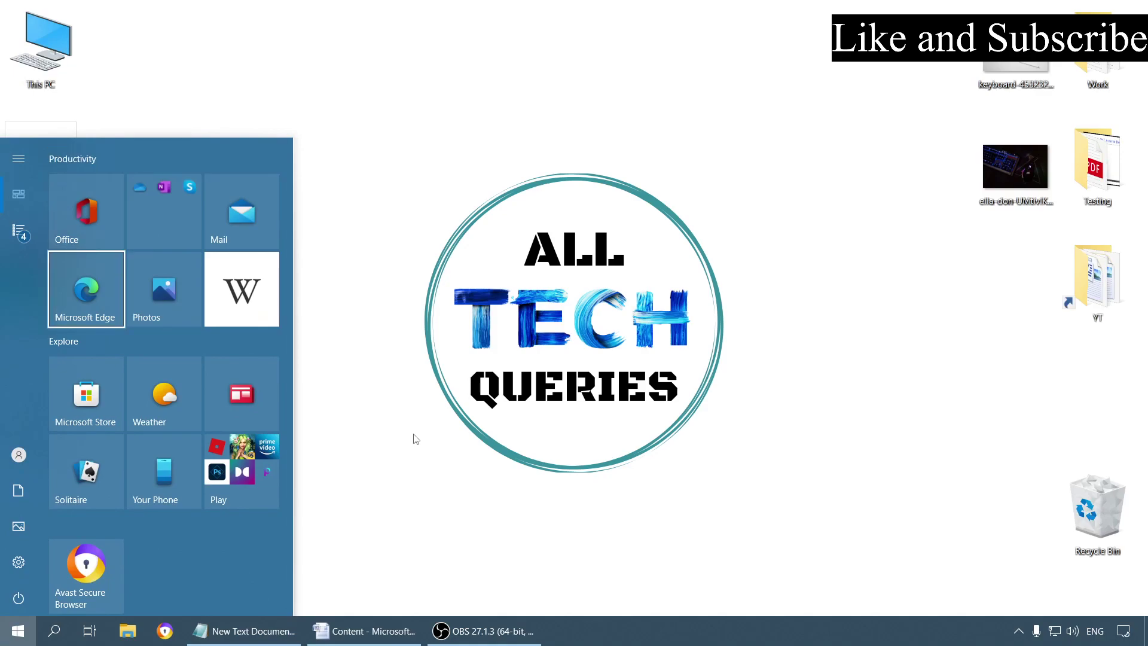
key("Down")
key("Down")
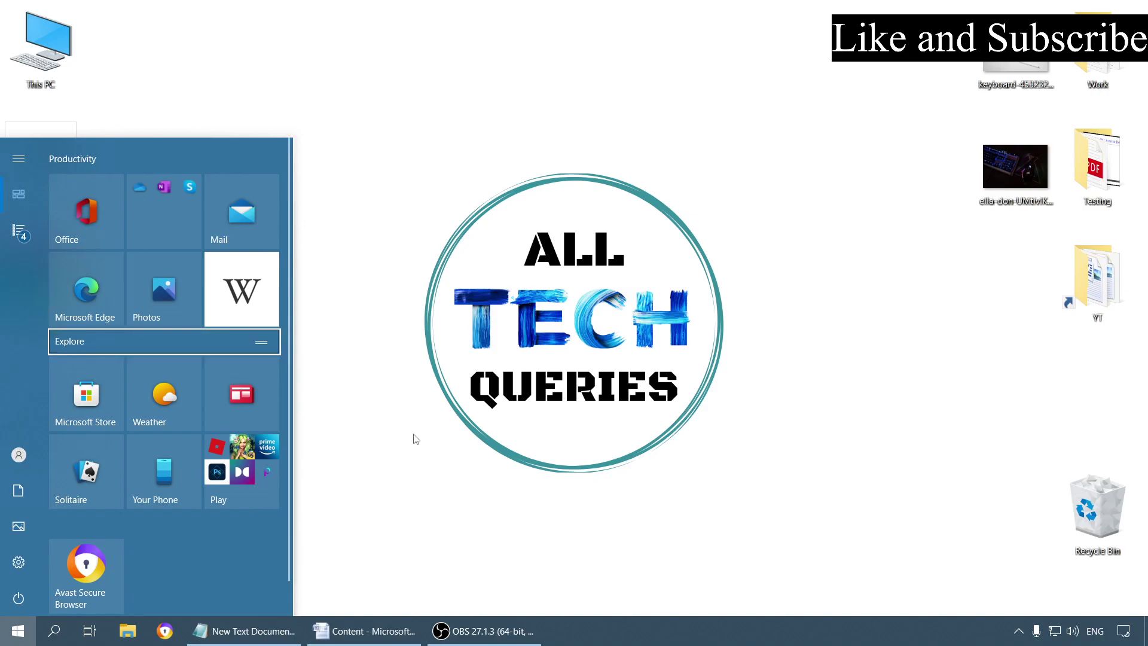
key("Up")
key("Up")
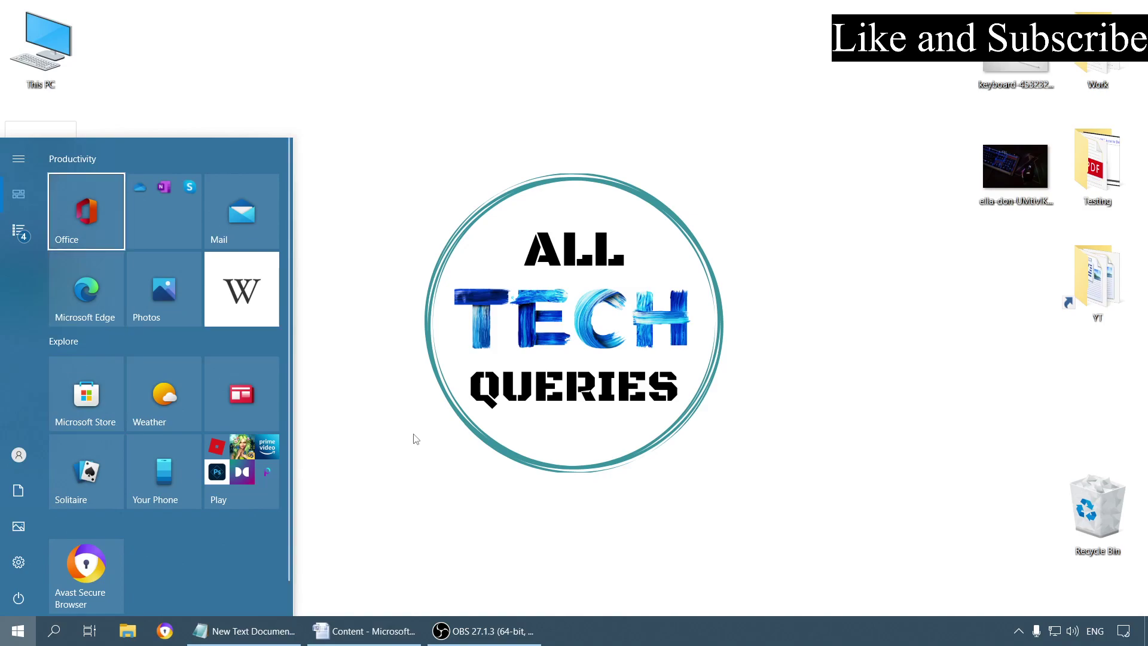
key("Up")
key("Down")
key("Down")
key("Down")
key("Down")
key("Down")
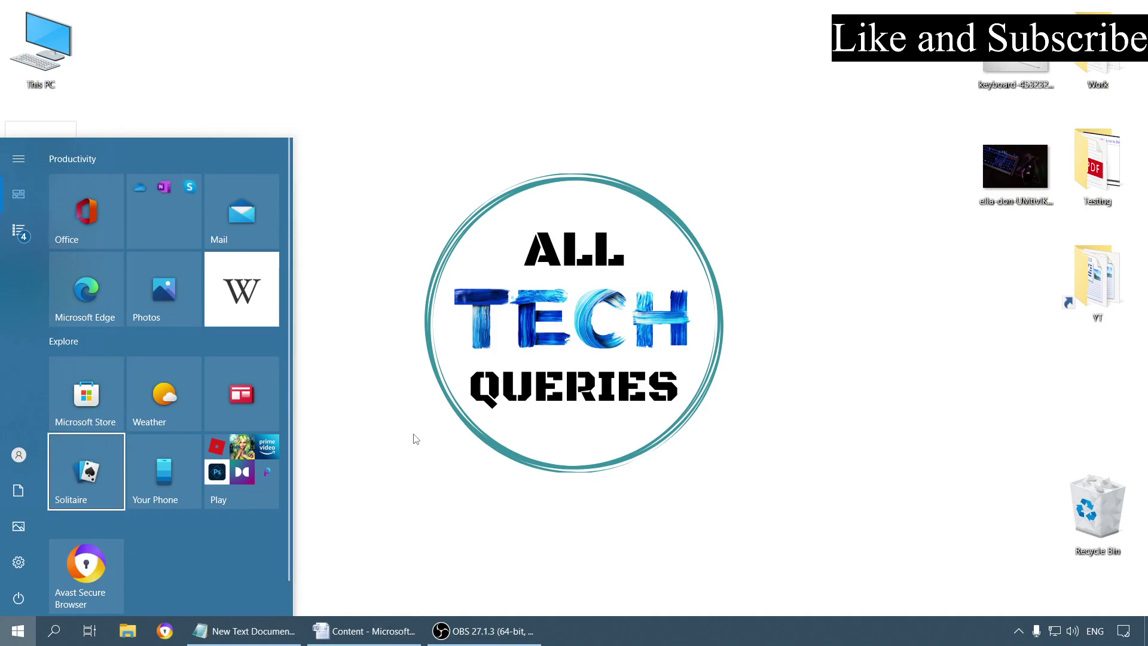
key("Up")
key("Up")
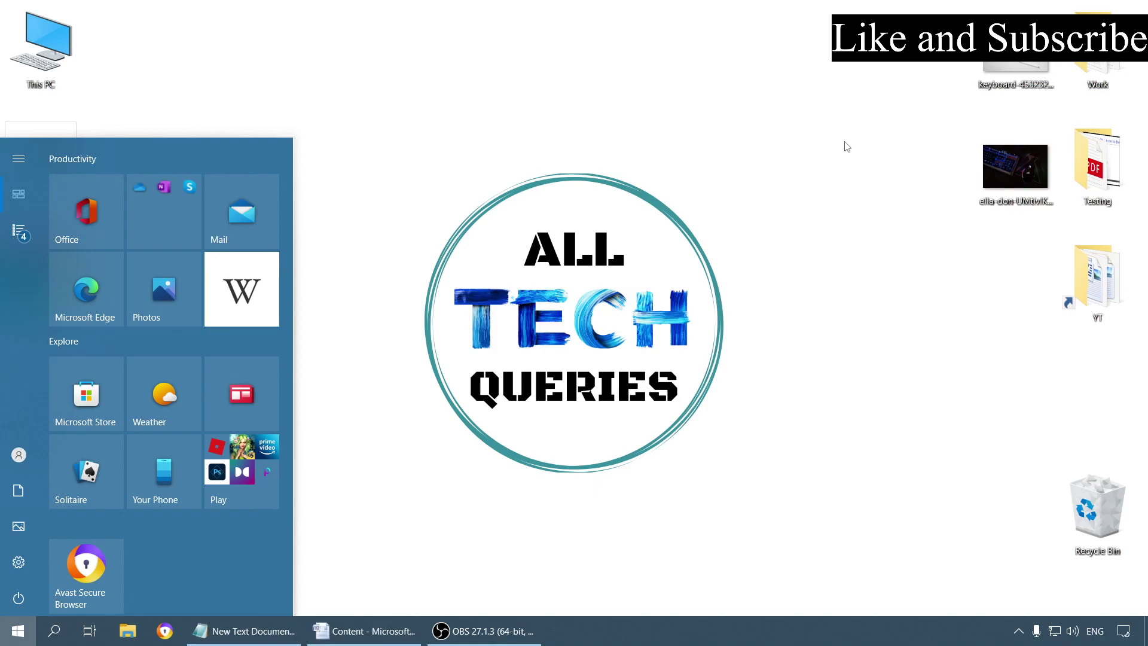
key("Tab")
key("Down")
key("Down")
key("Down")
key("Down")
key("Down")
key("Down")
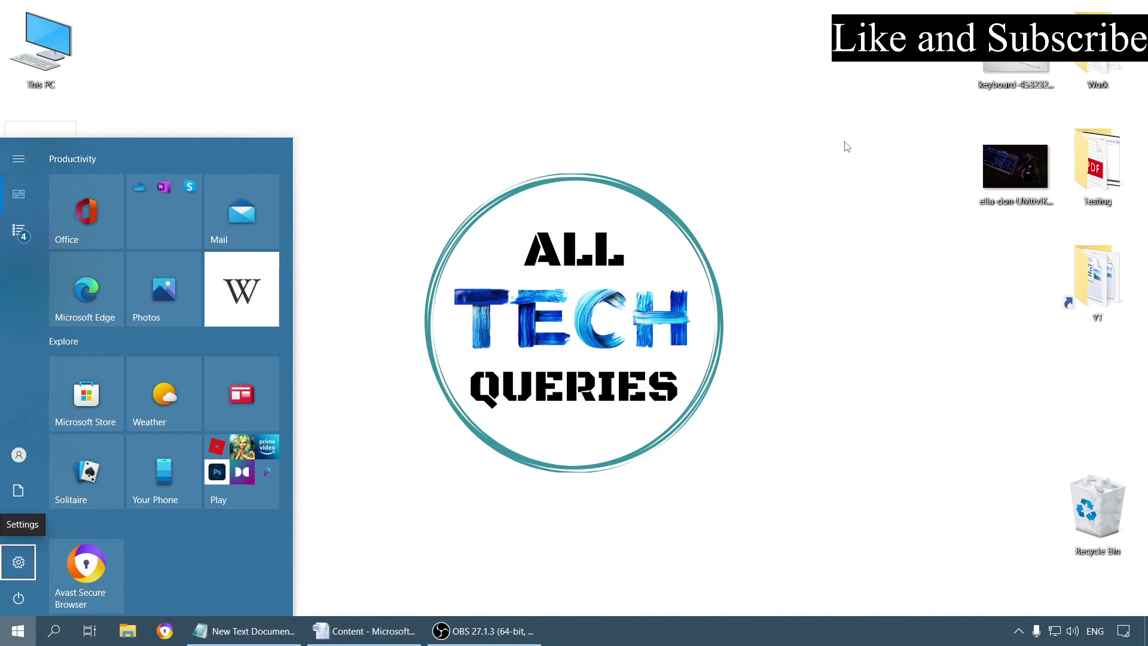
key("Return")
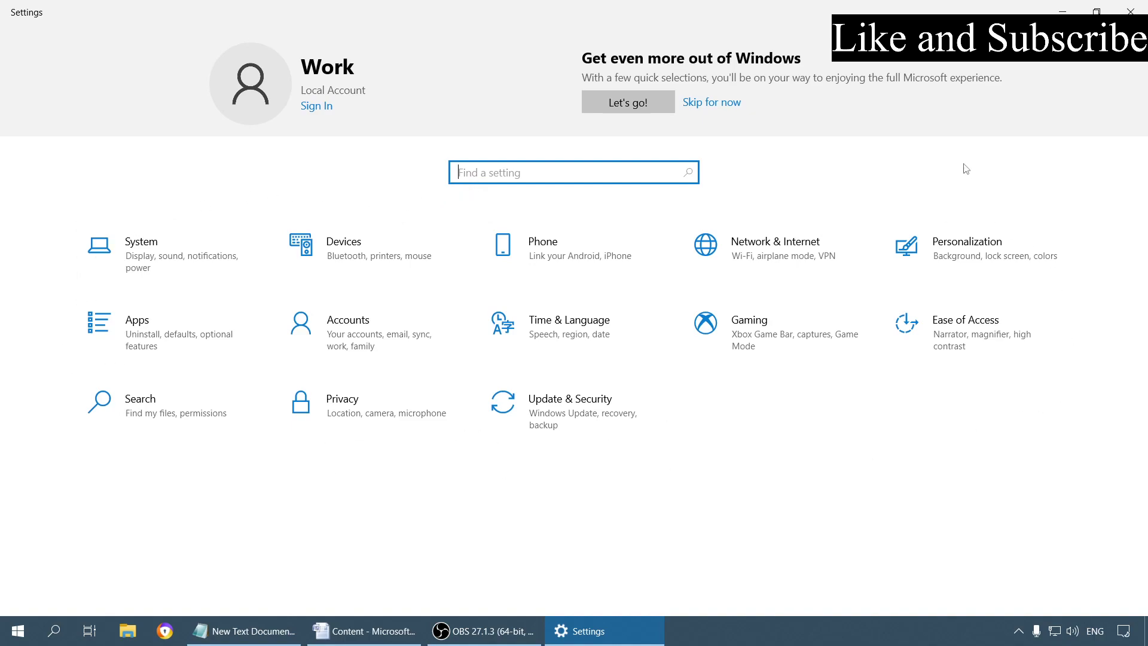
Step: Move through the Settings categories by keyboard and open Ease of Access
key("Tab")
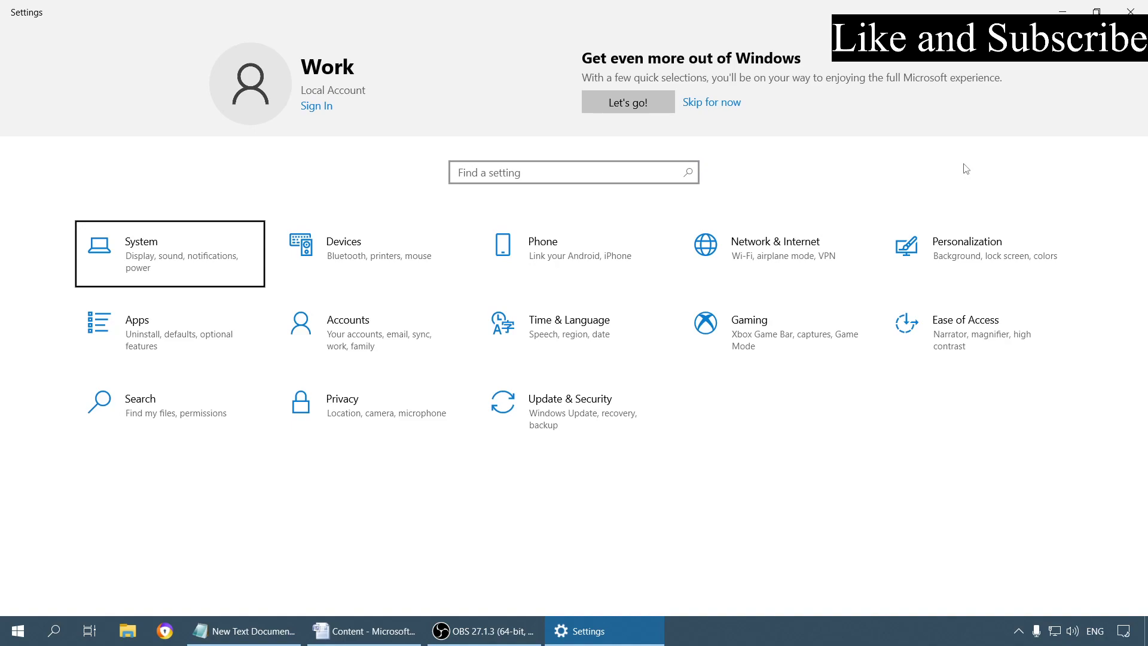
key("Right")
key("Right")
key("Right")
key("Right")
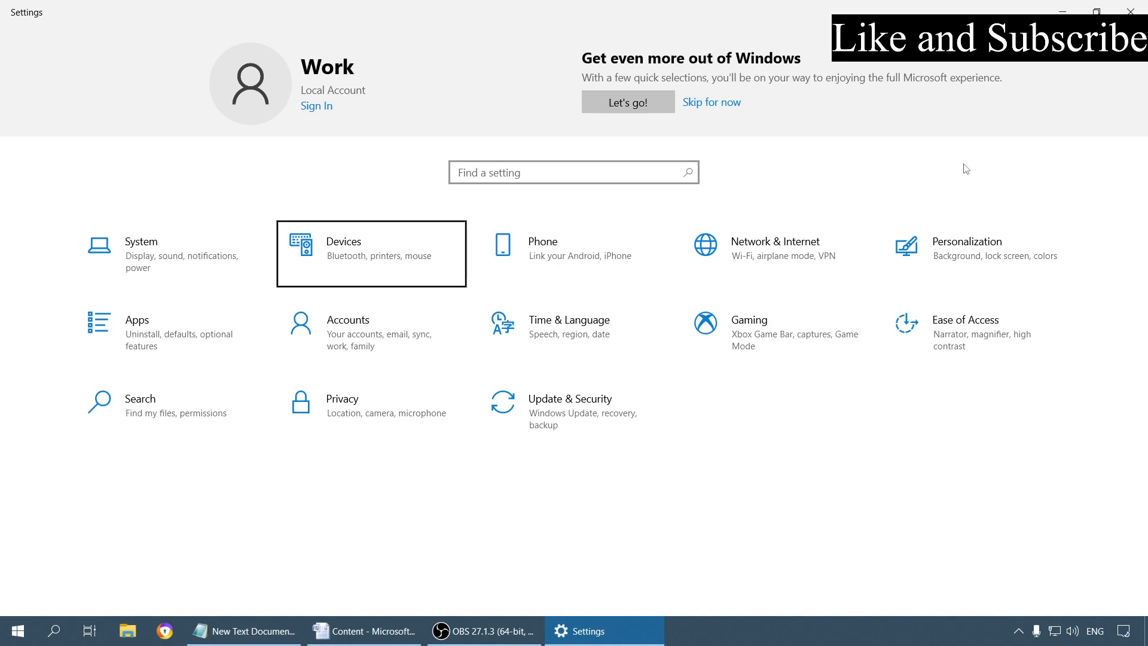
key("Down")
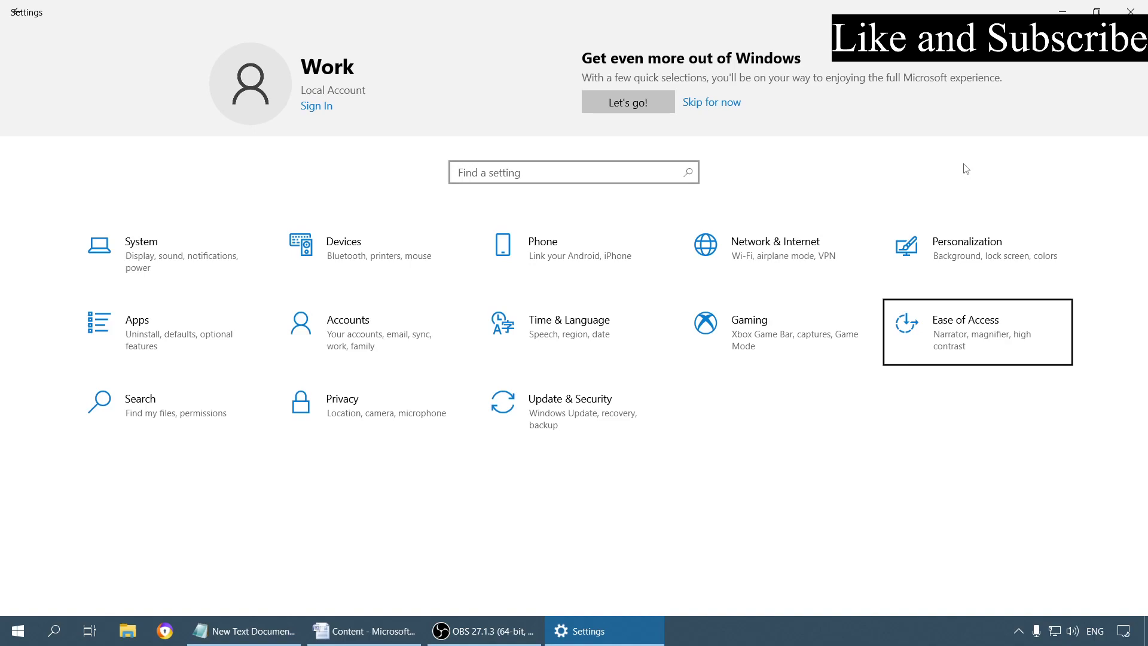
key("Return")
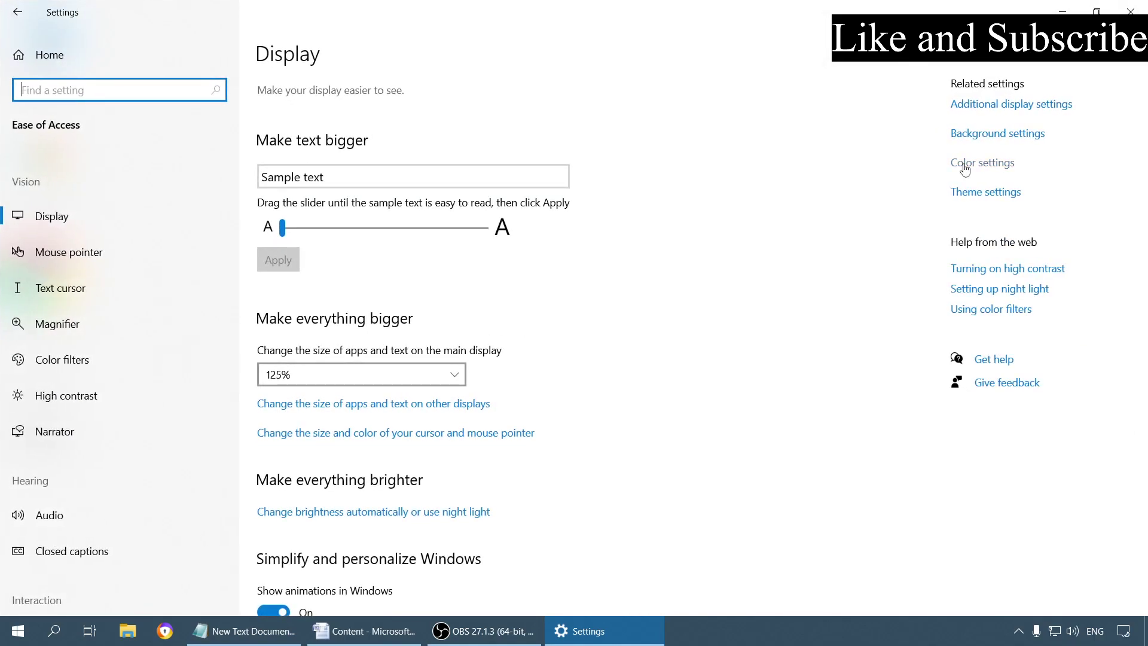
Step: Open the Ease of Access Mouse page and focus the Mouse Keys toggle
key("Tab")
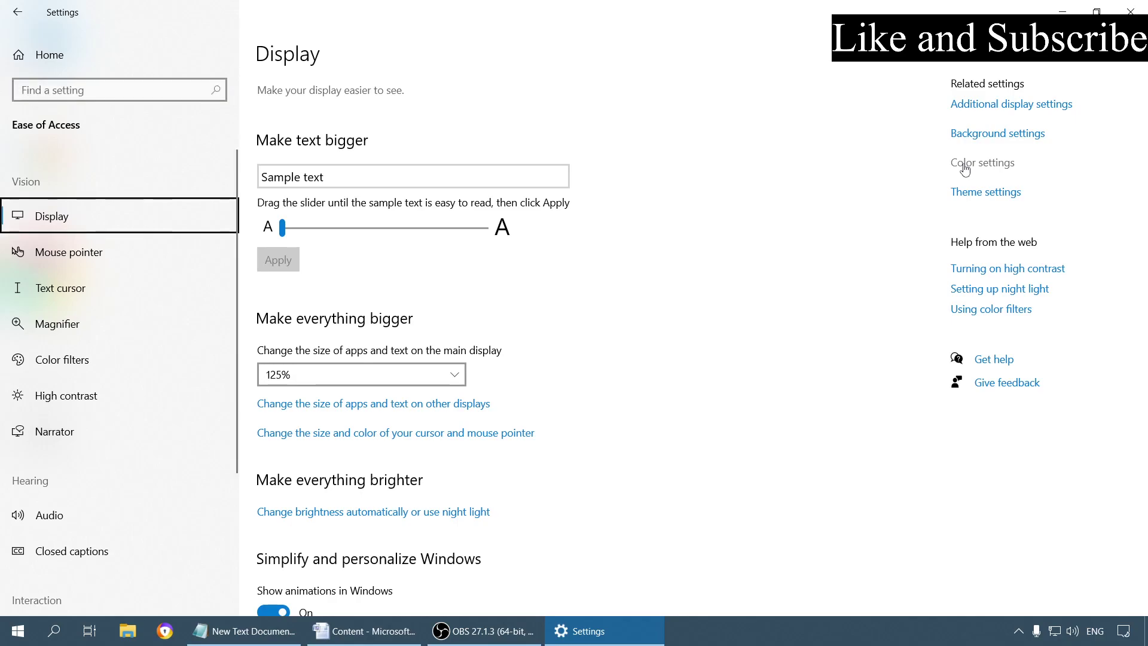
key("Down")
key("Down")
key("Down")
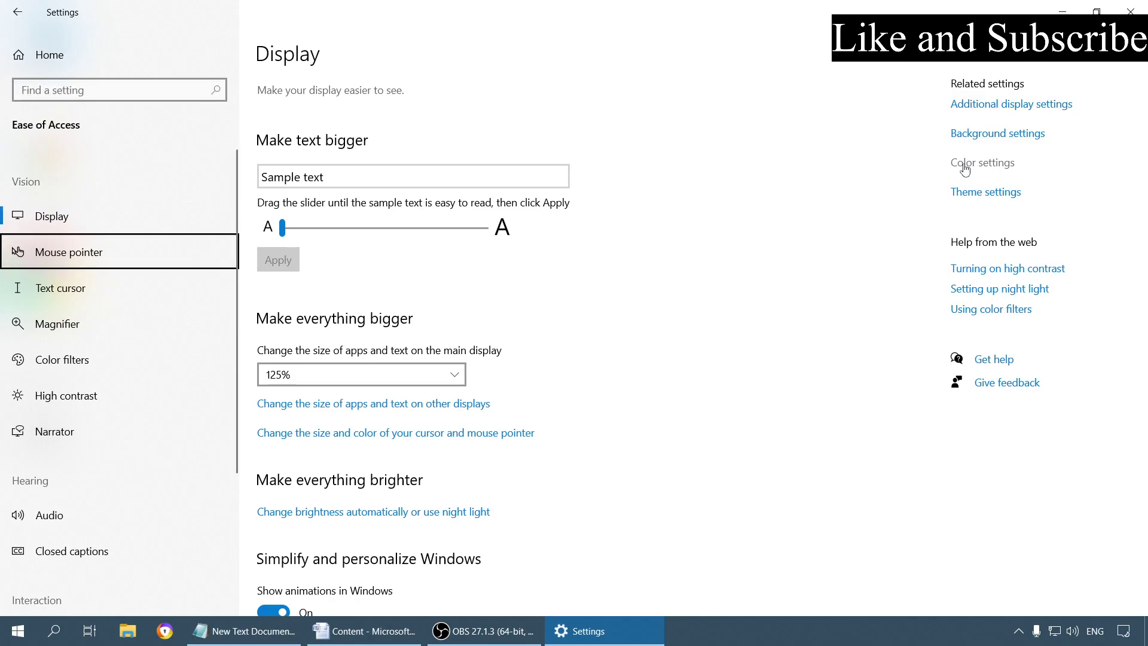
key("Down")
key("Down")
key("Down")
key("Down")
key("Down")
key("Down")
key("Down")
key("Down")
key("Down")
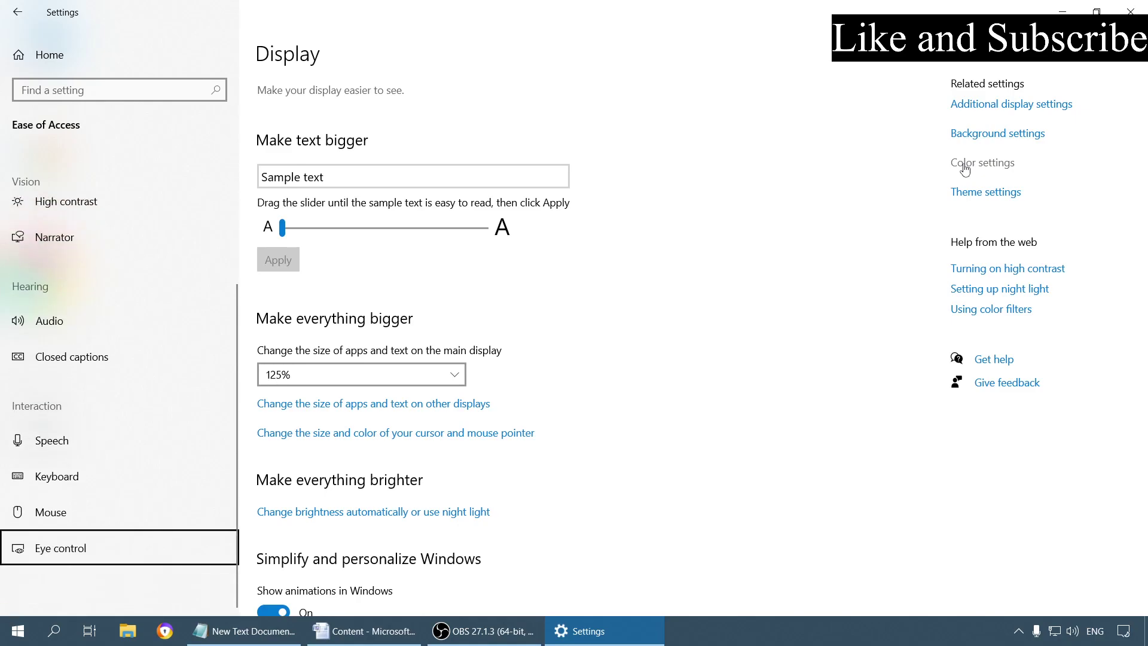
key("Up")
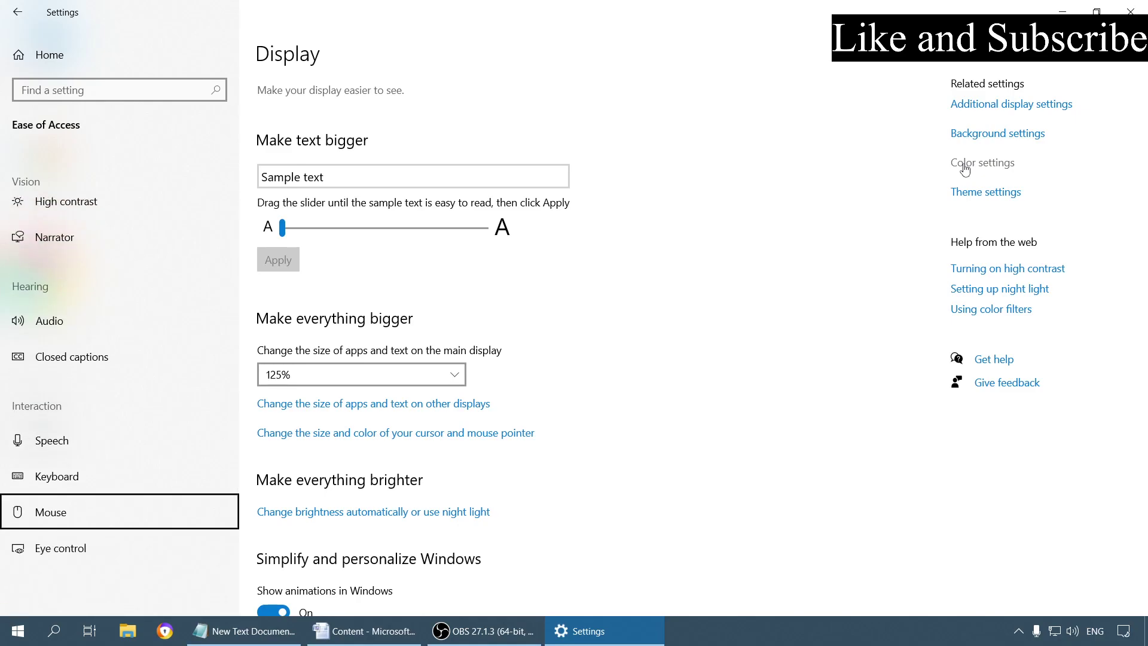
key("Return")
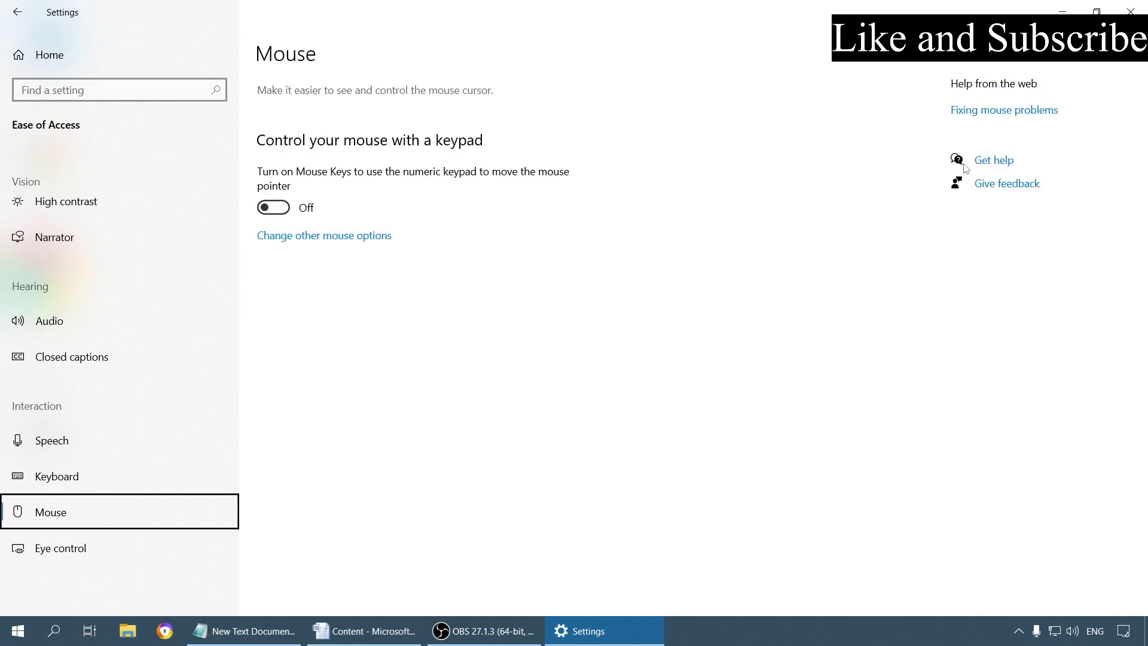
key("Tab")
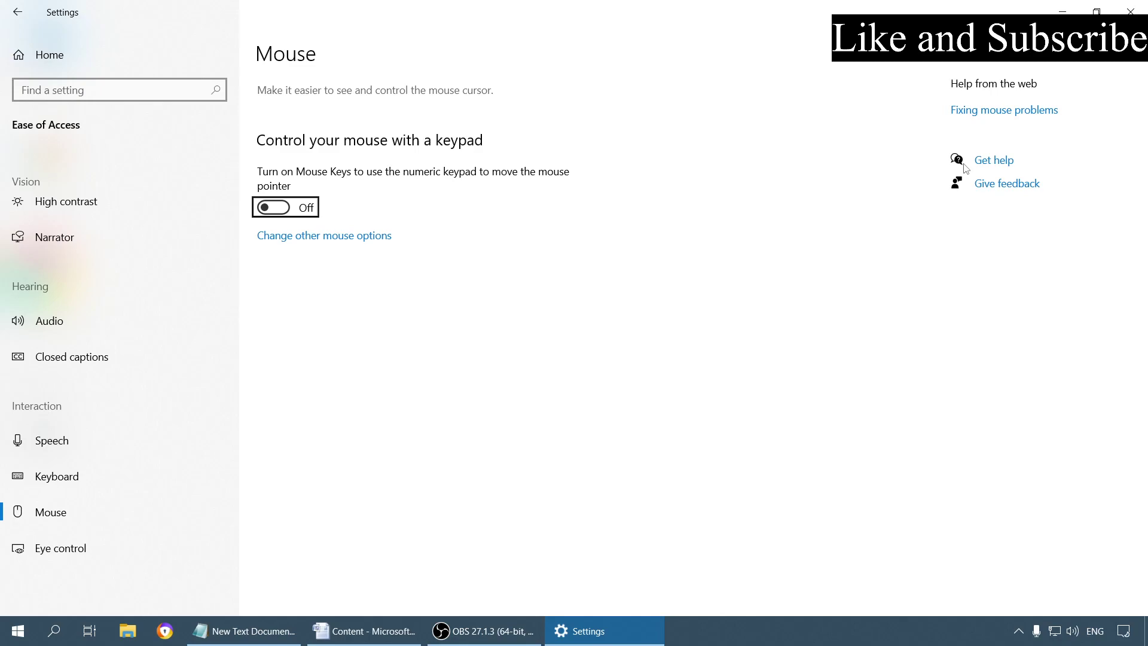
key("space")
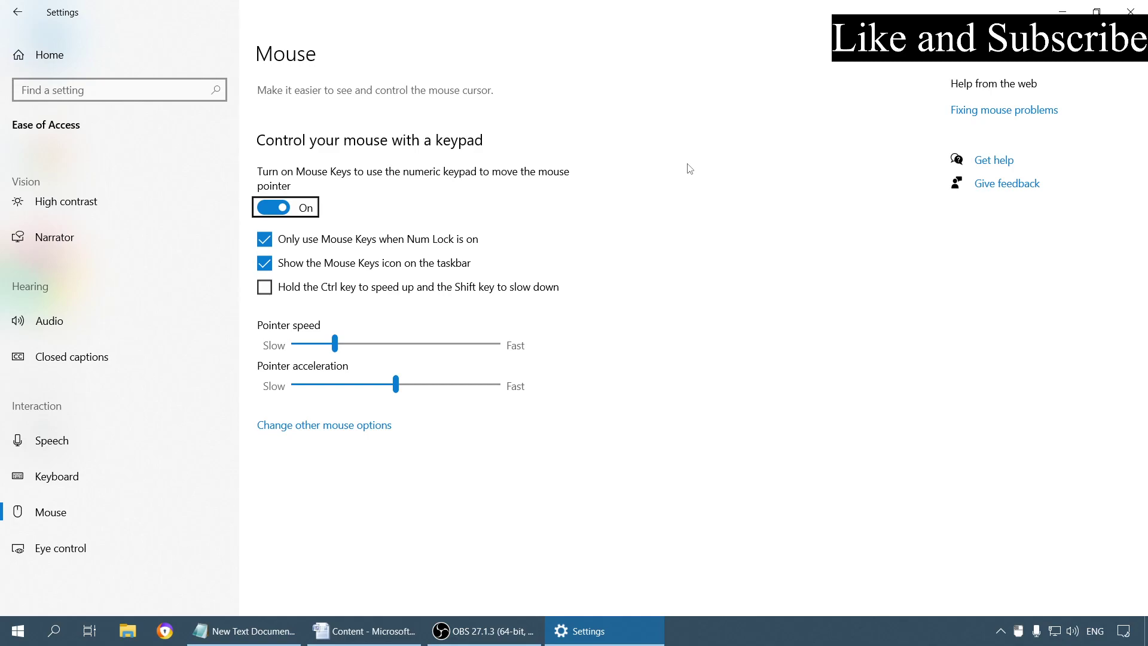
key("Tab")
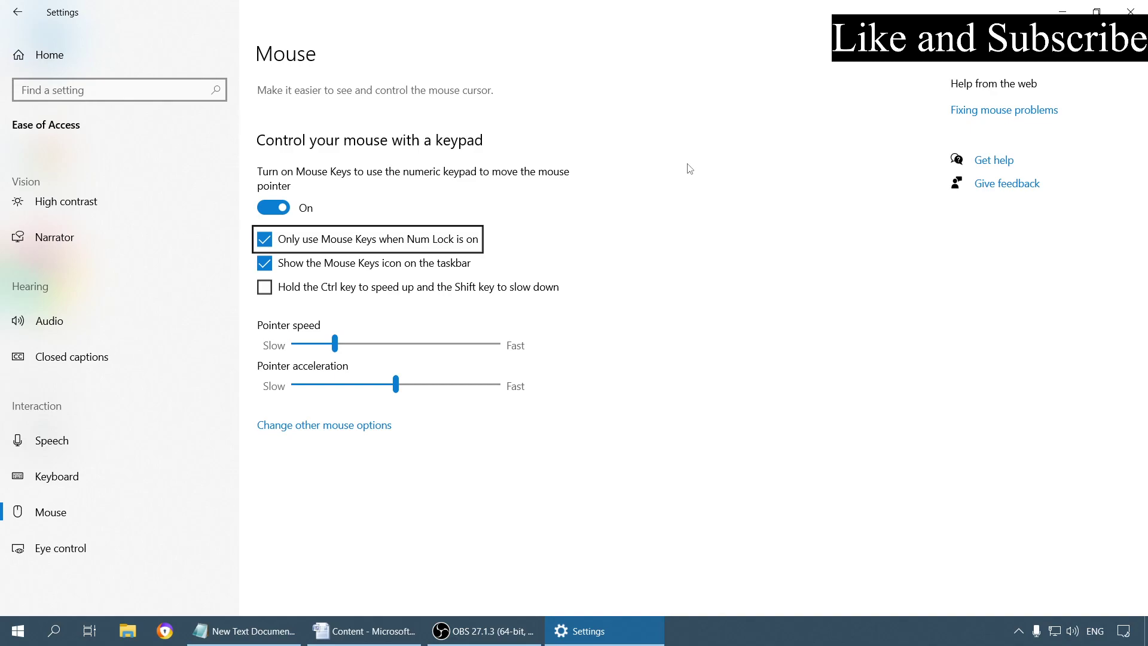
key("Down")
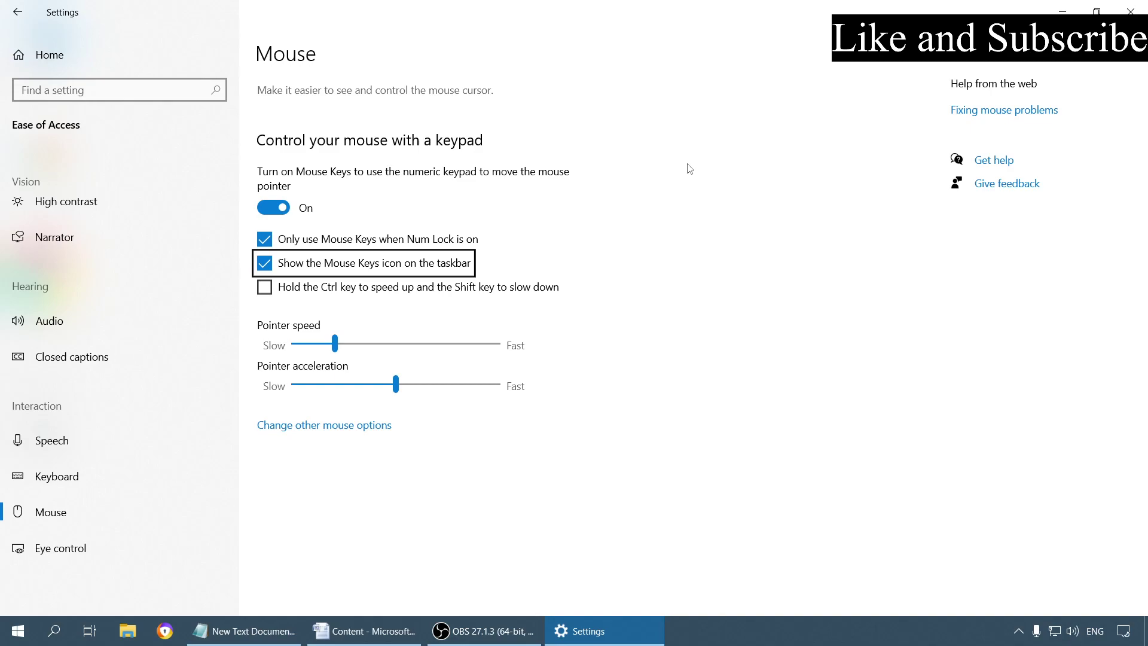
key("Down")
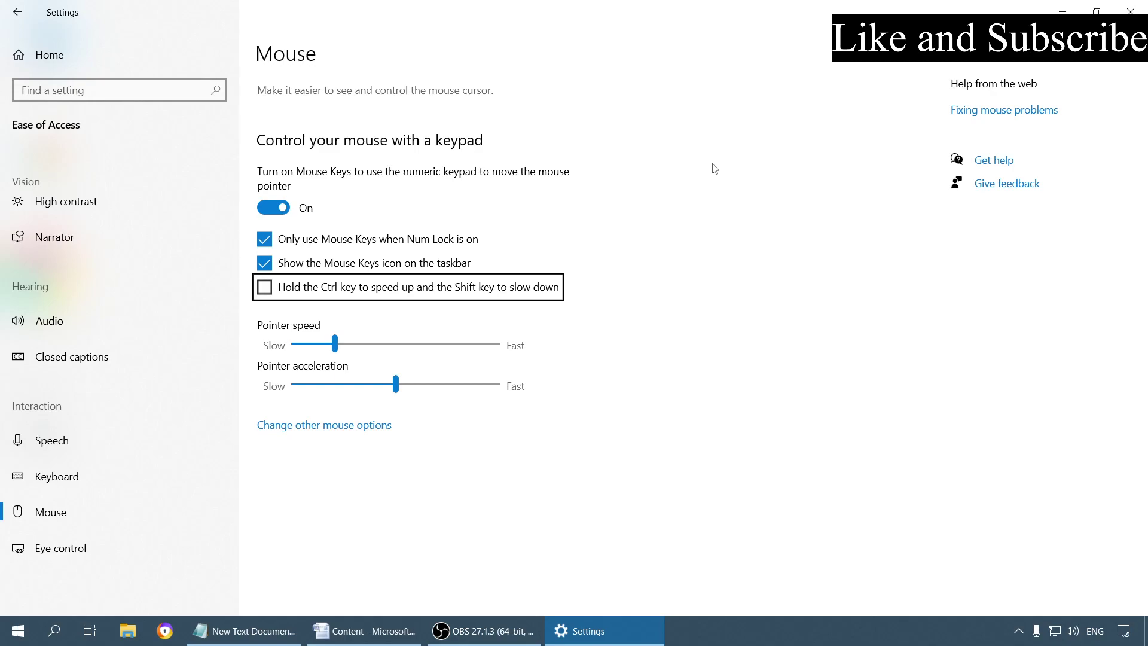
Step: Check 'Hold the Ctrl key to speed up and the Shift key to slow down'
key("space")
Step: Return pointer speed to 80, leave acceleration at 300, and close Settings with Alt+F4
key("Tab")
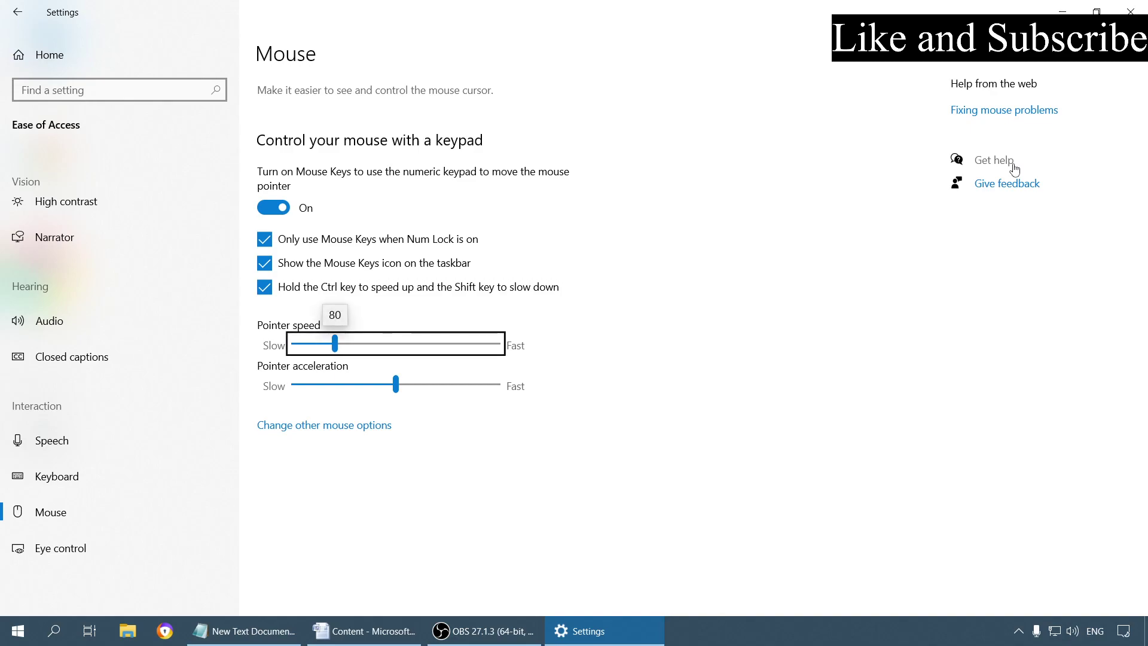
key("Right")
key("Right")
key("Right")
key("Left")
key("Left")
key("Left")
key("Tab")
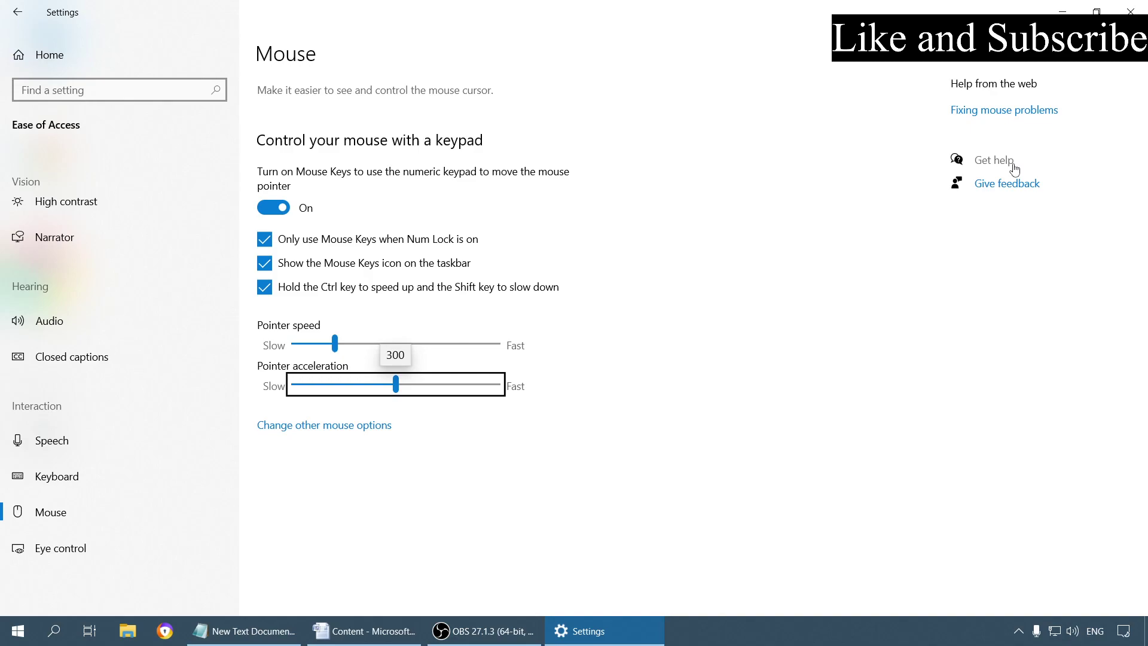
key("alt+F4")
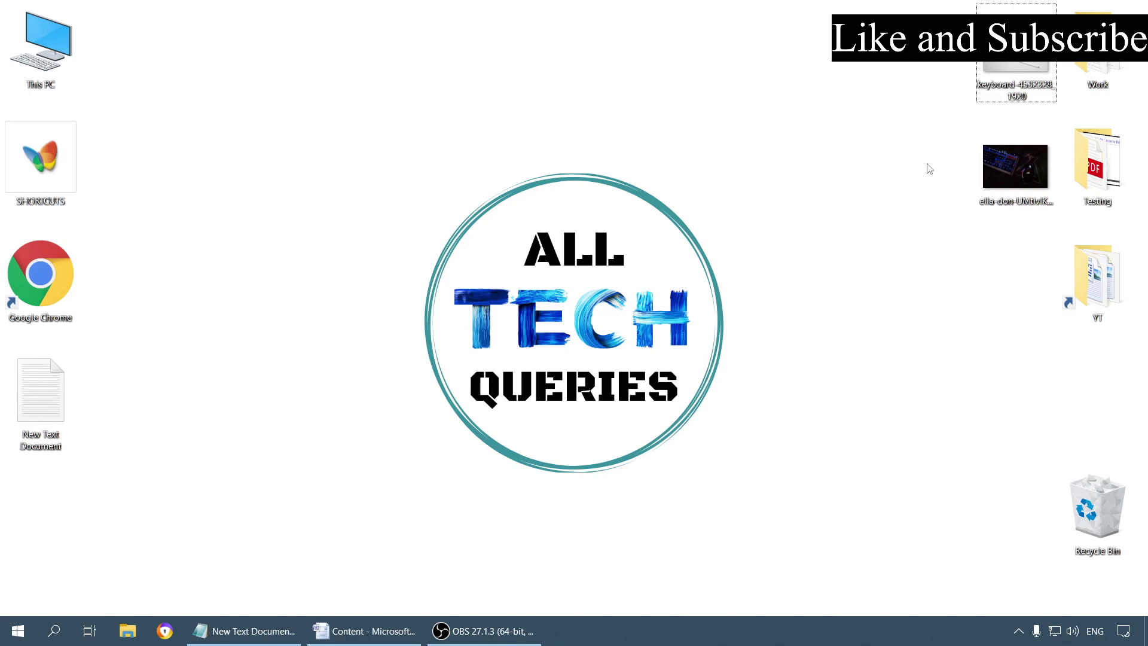
Step: Scroll the Content document to Mouse Controls, open the keyboard photo, and Alt+Tab back to it
left_click(364, 627)
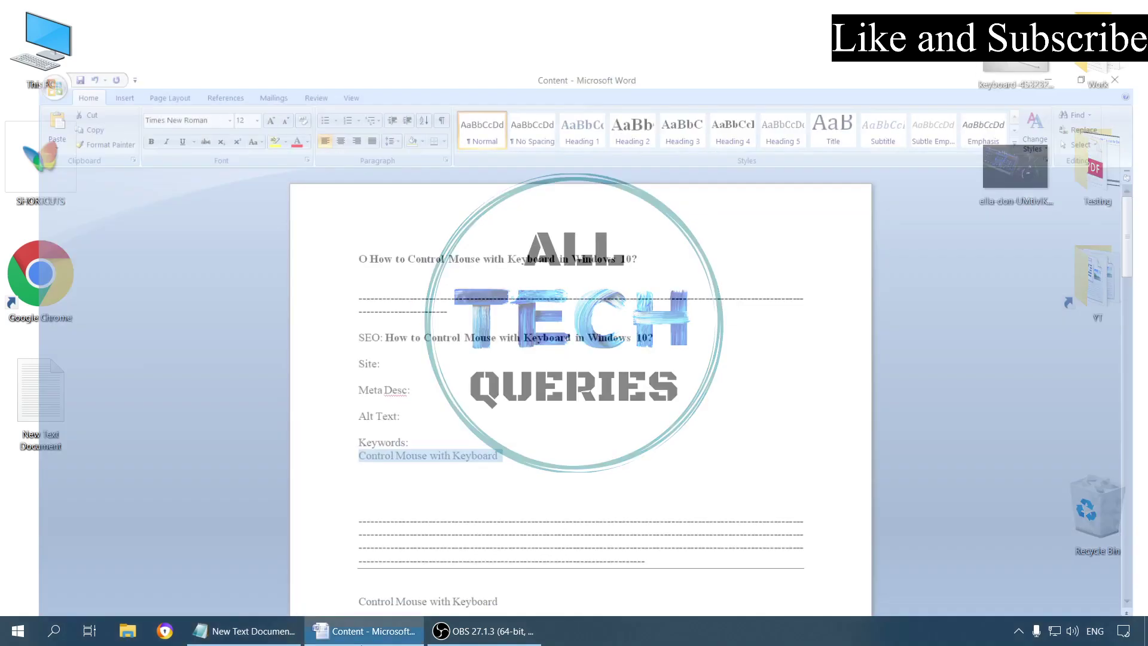
scroll(486, 535, "down", 15)
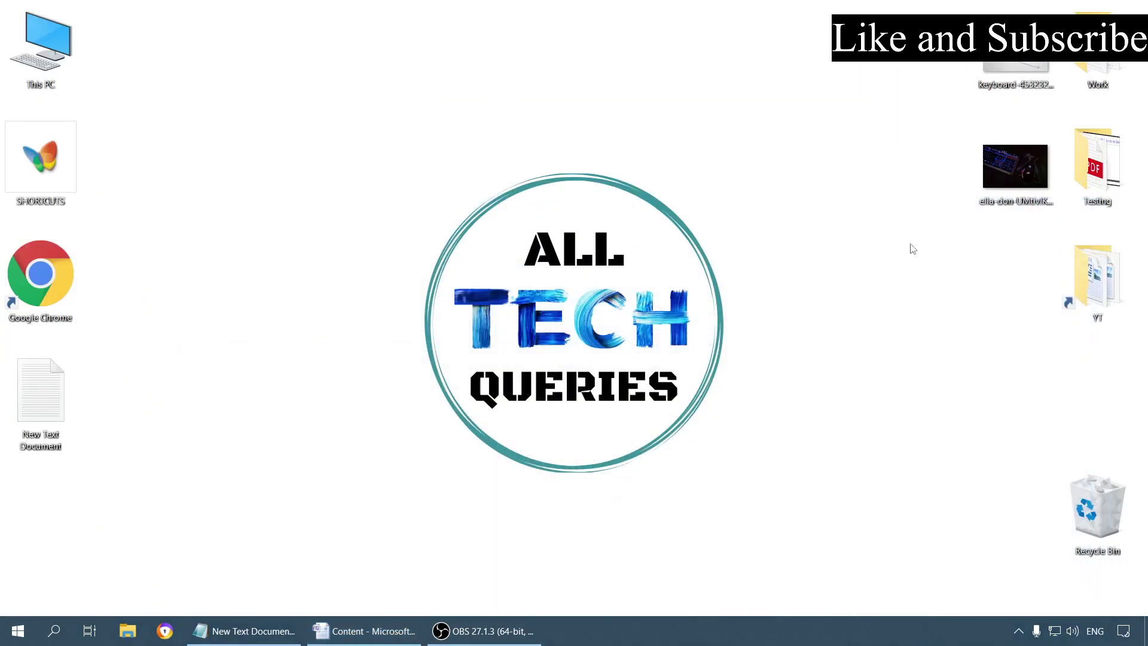
double_click(1015, 167)
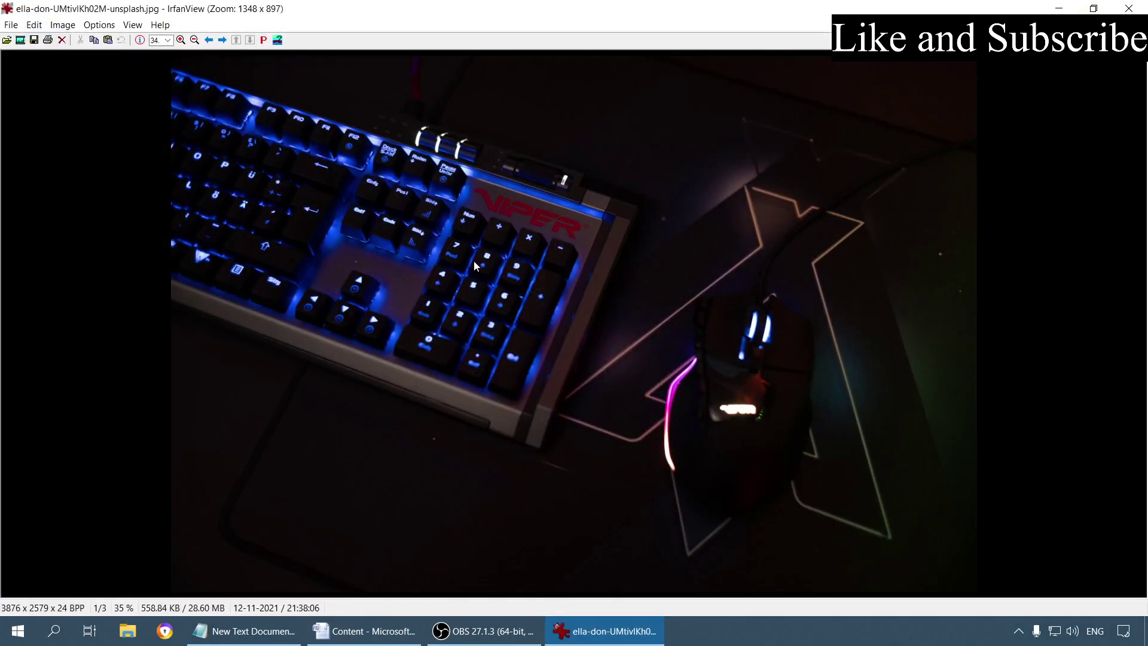
left_click(366, 631)
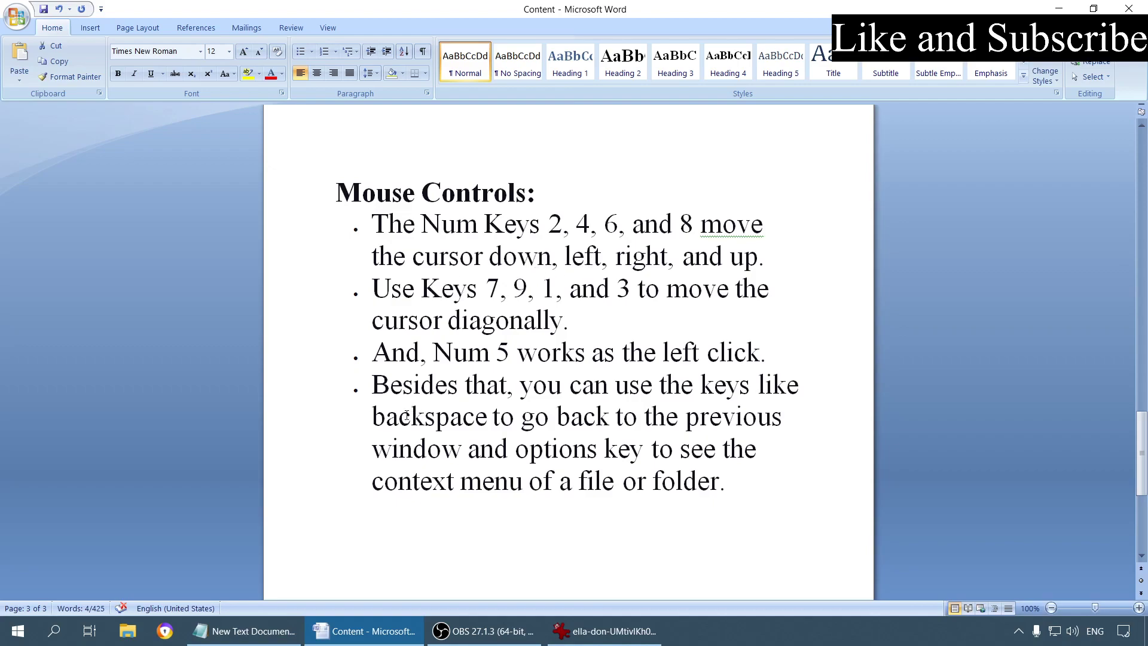
key("alt+Tab")
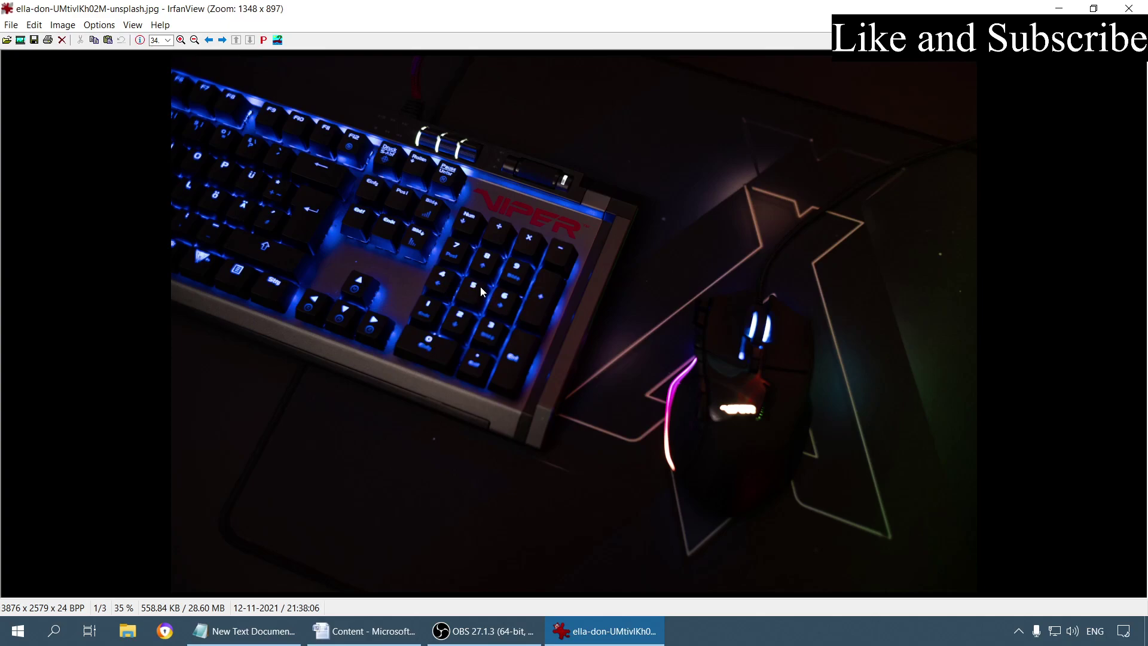
left_click(1128, 8)
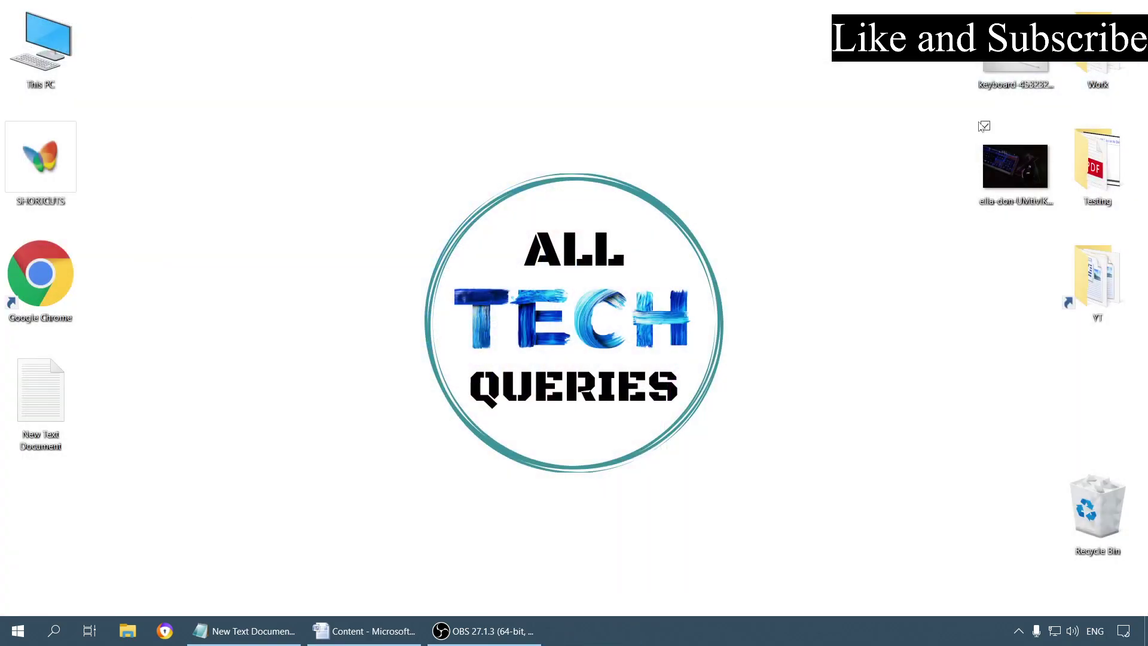
left_click(987, 173)
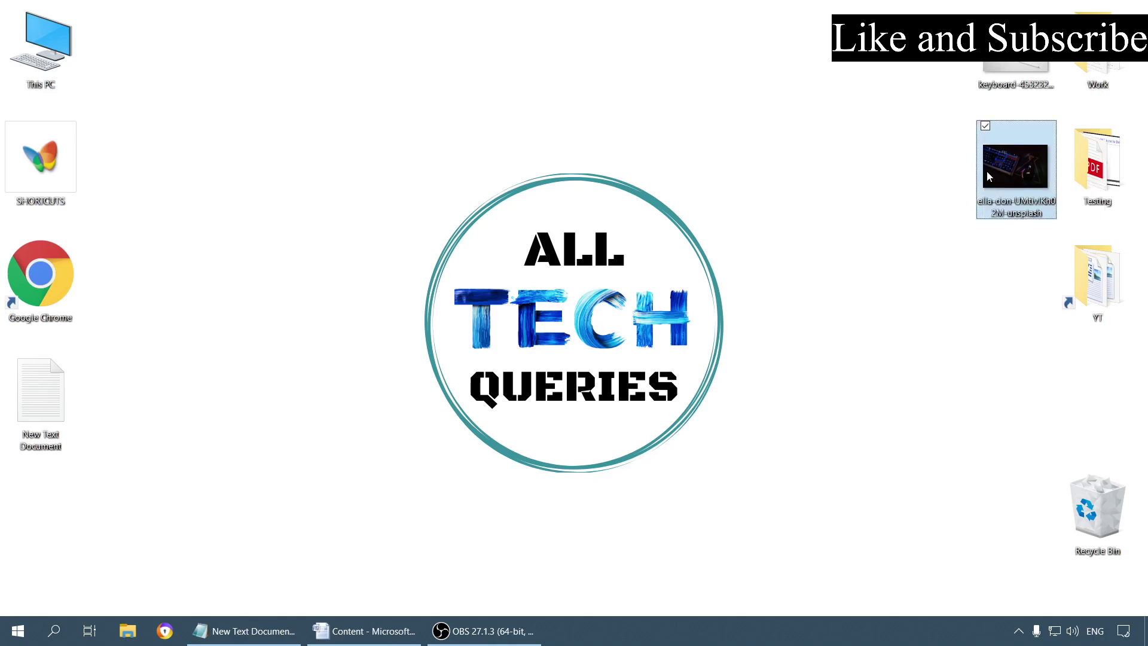
double_click(987, 172)
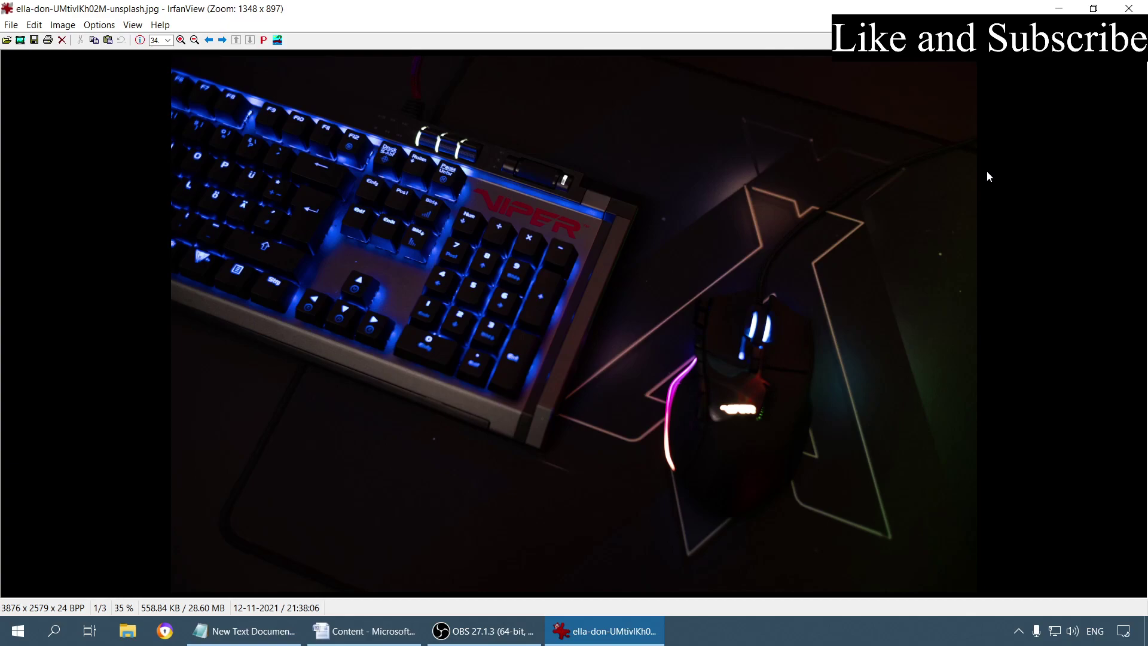
key("Escape")
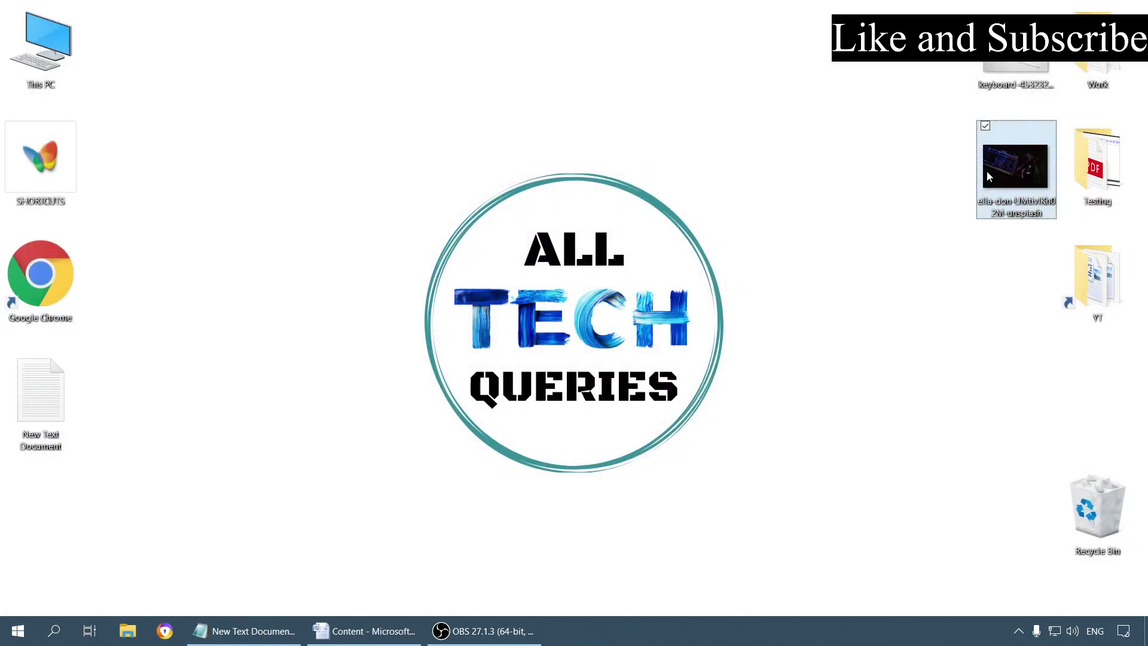
mouse_move(987, 175)
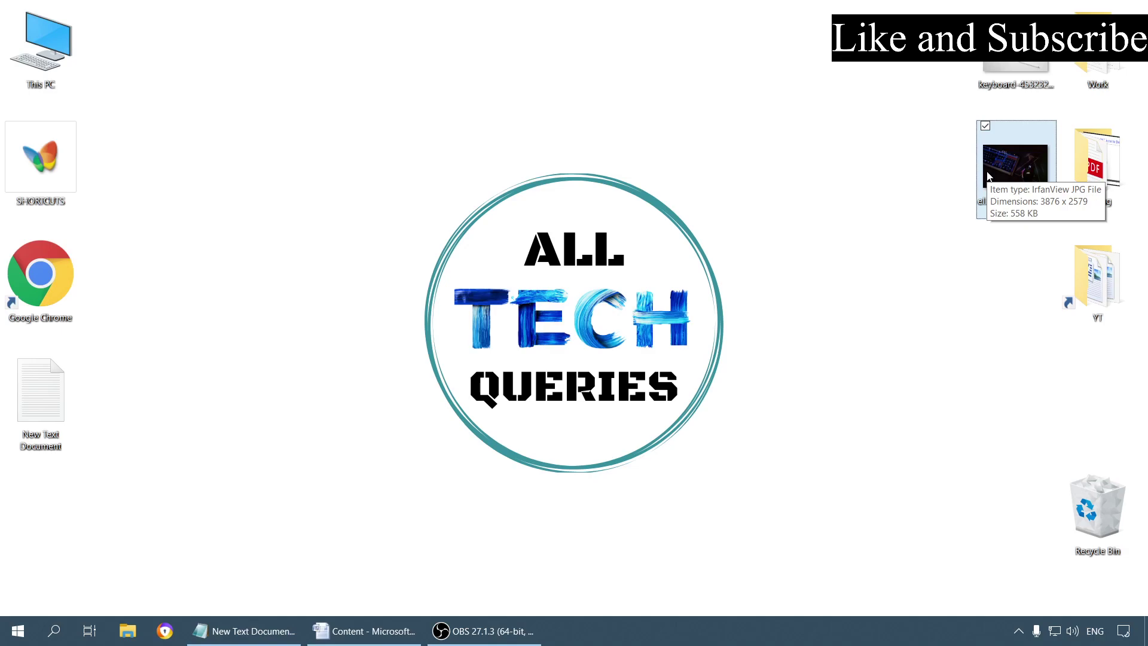
double_click(988, 176)
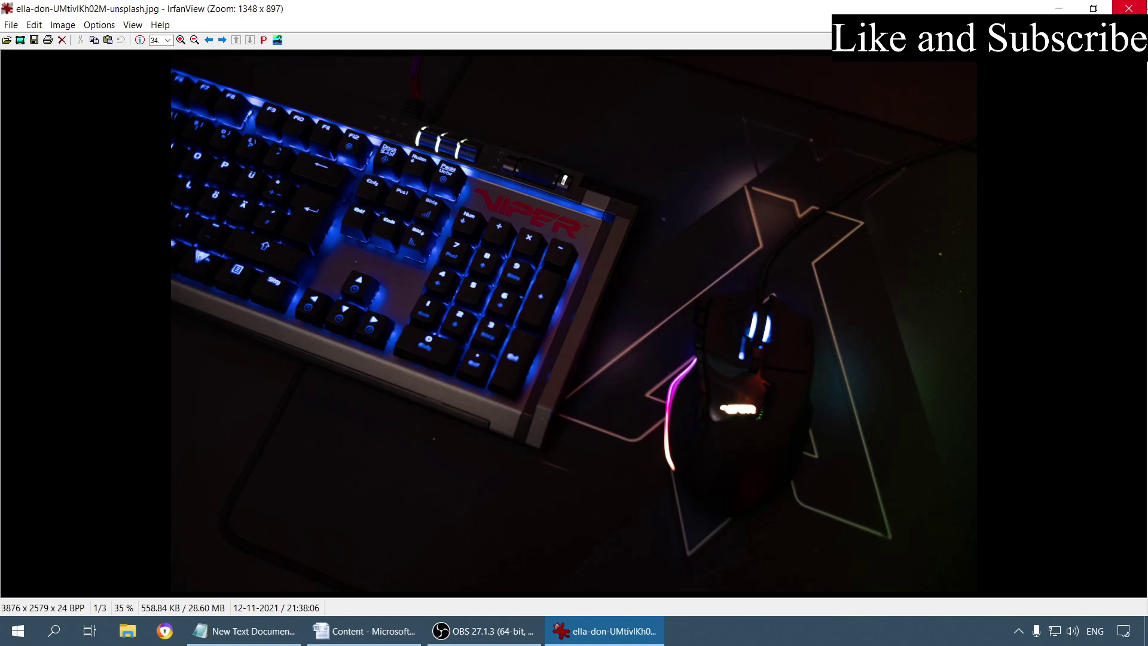
Step: Close IrfanView and deselect the image file by clicking empty desktop space
left_click(1128, 8)
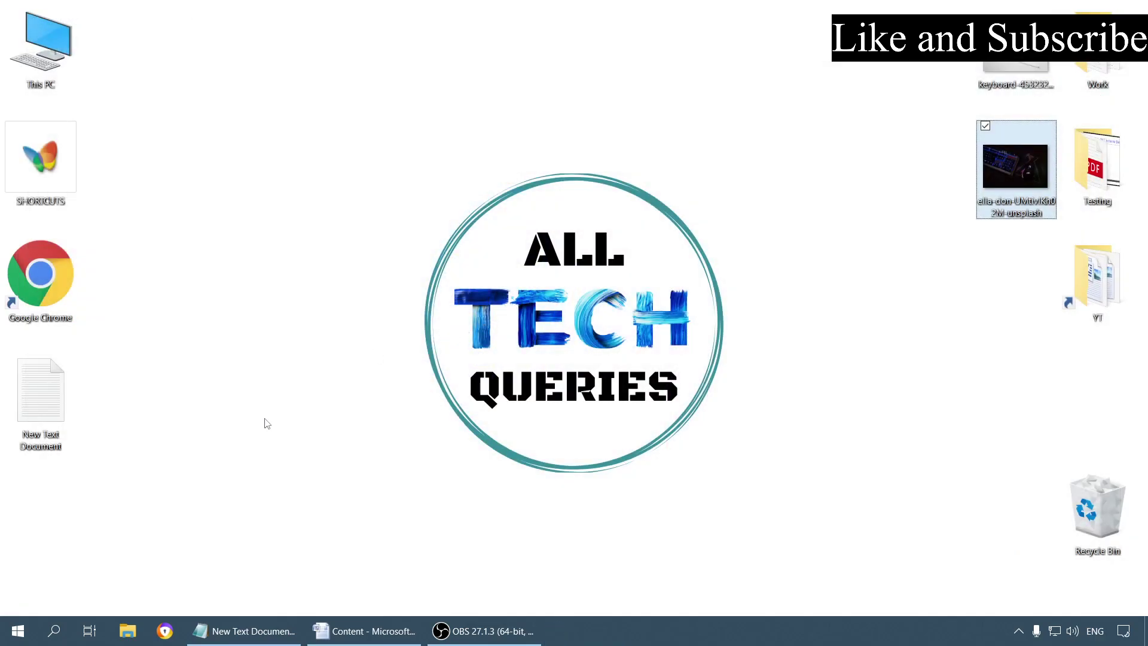
left_click(307, 373)
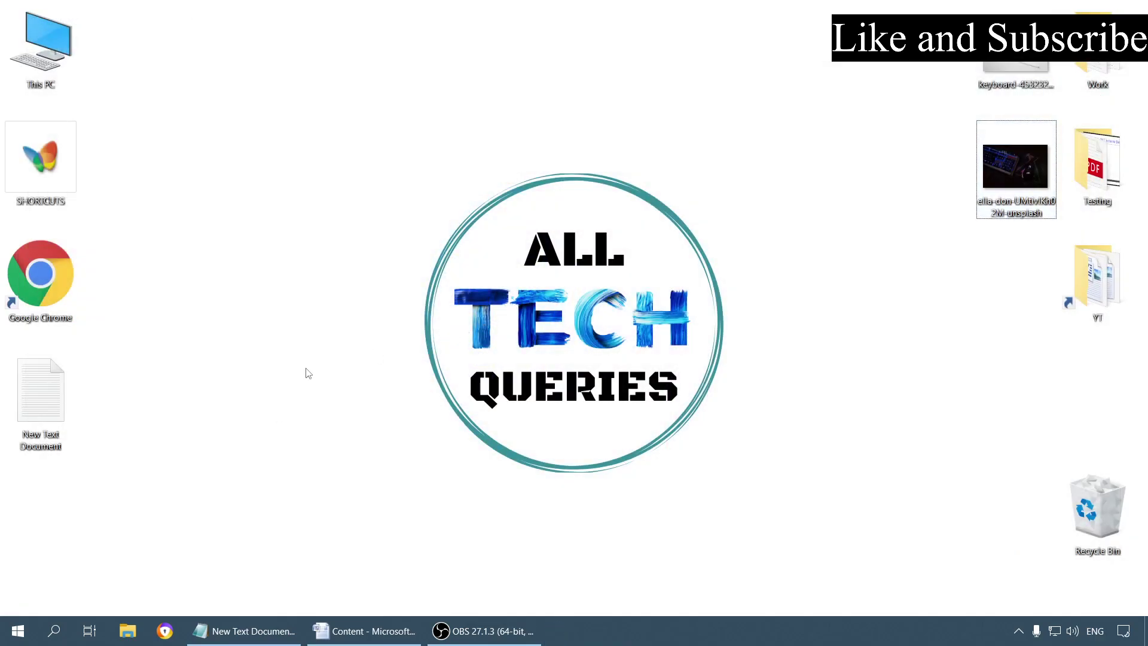